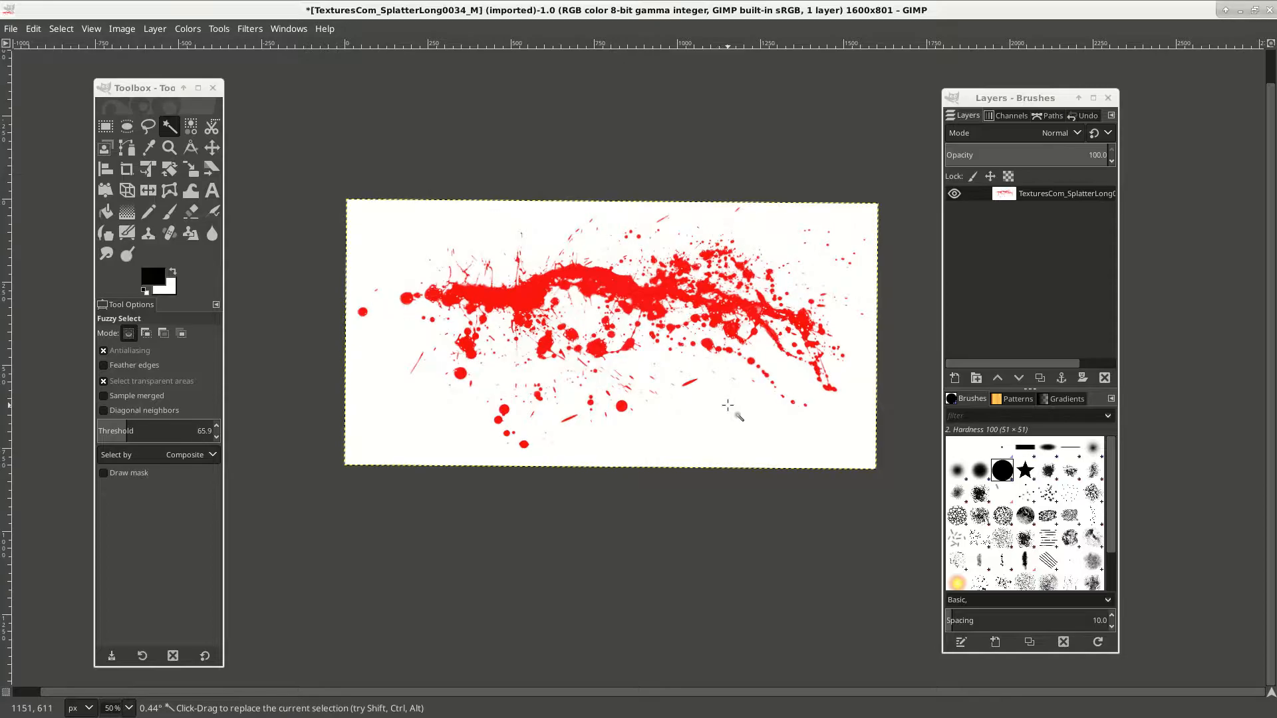
# Delete the white background around the red splatter and the enclosed white patch inside it
pyautogui.press('Delete')
pyautogui.keyDown('ctrl'); pyautogui.scroll(4, 728, 404); pyautogui.keyUp('ctrl')
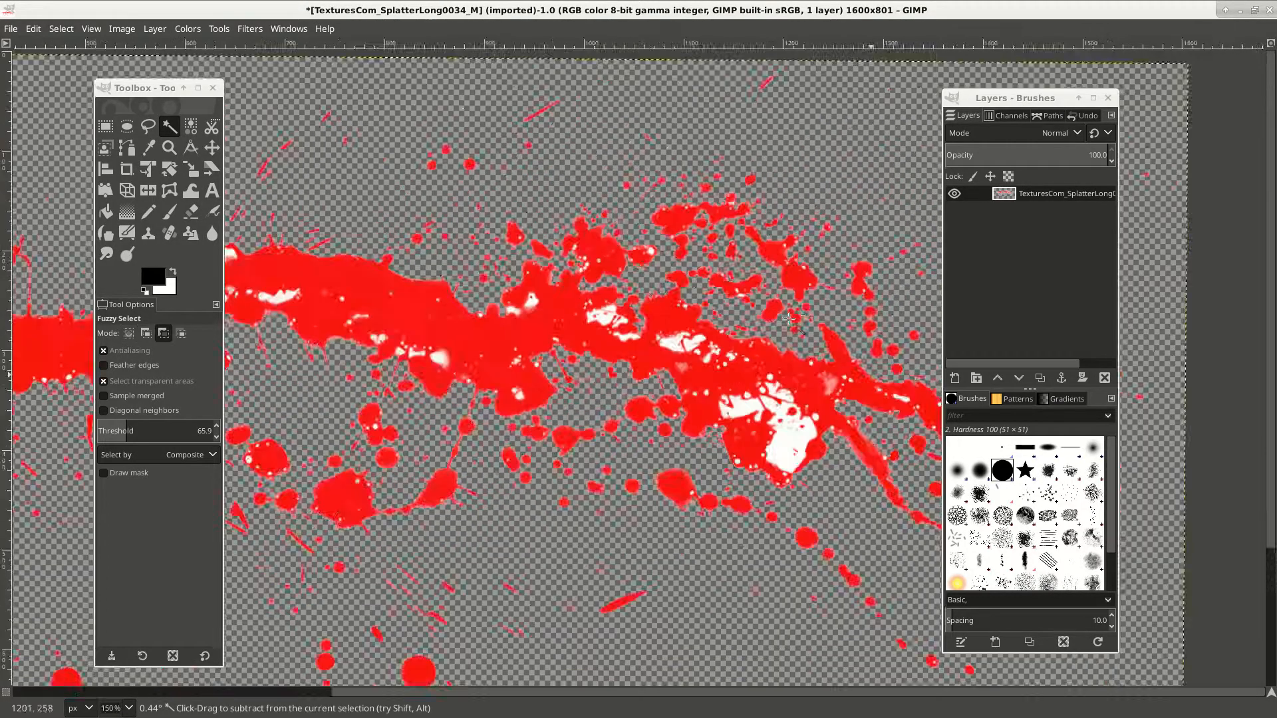
pyautogui.click(820, 496)
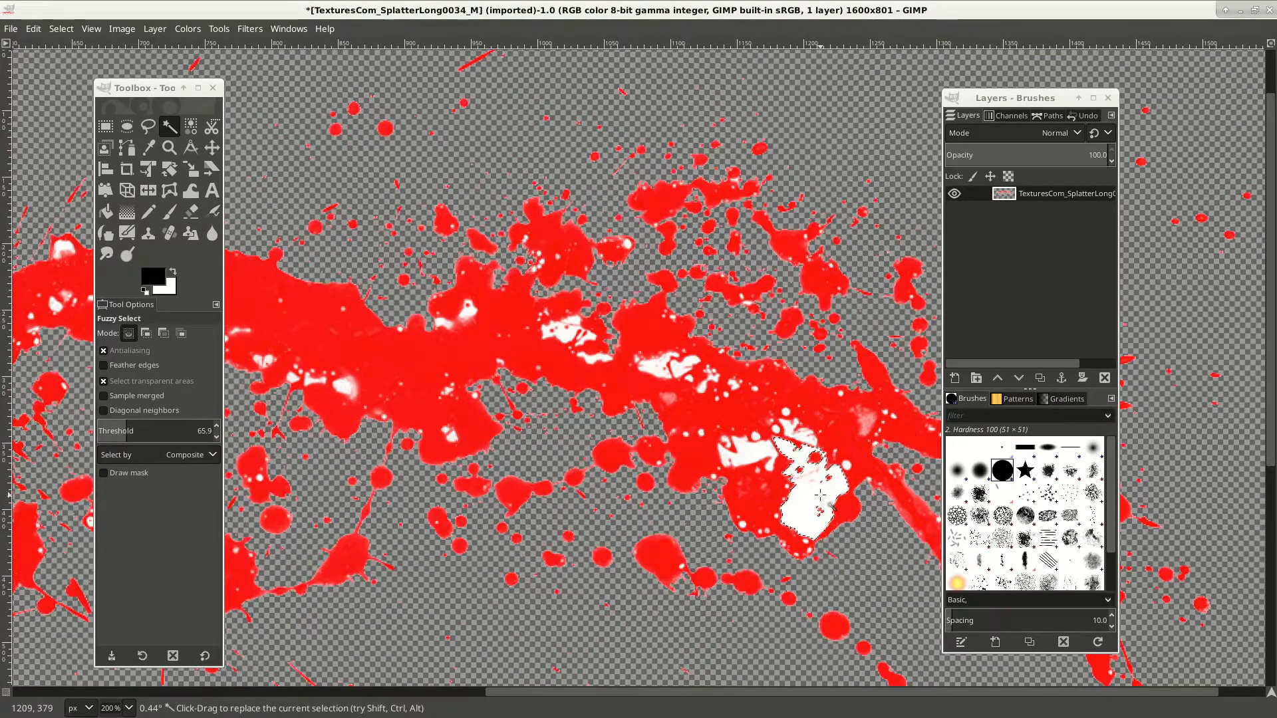
pyautogui.press('Delete')
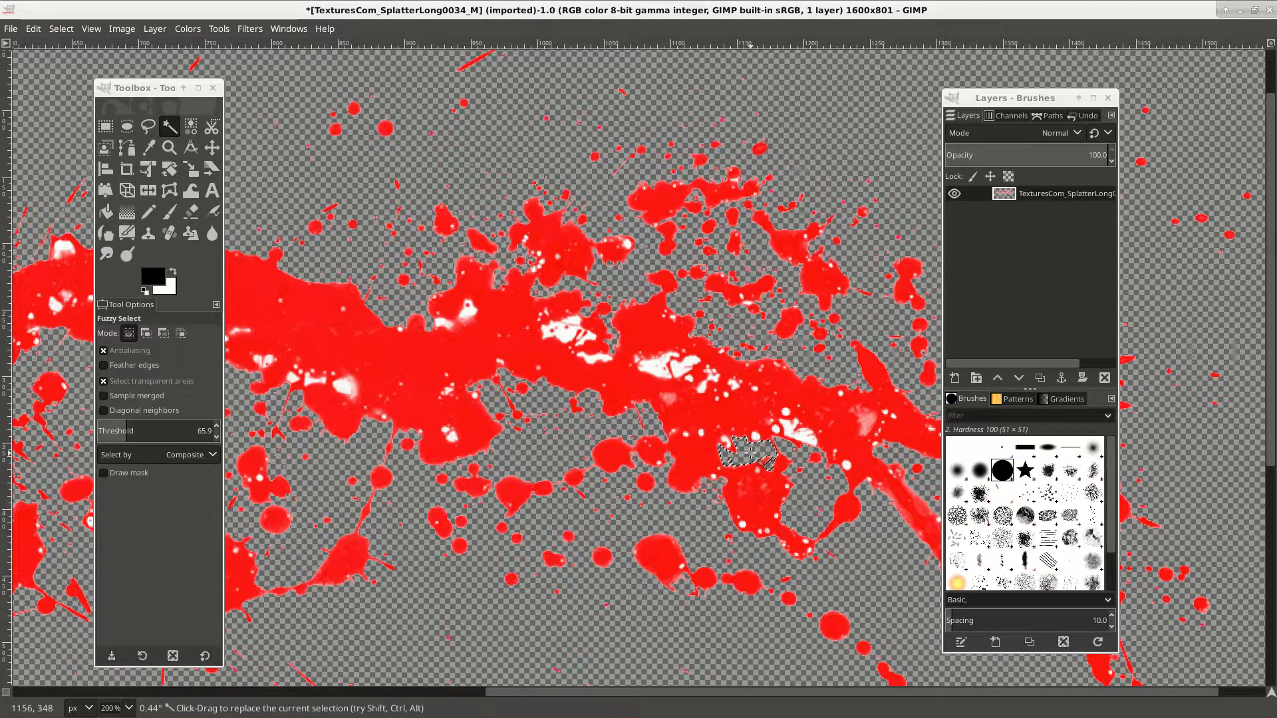
# Undo the deletions of the white background and patches
pyautogui.hotkey('ctrl', 'z')
pyautogui.hotkey('ctrl', 'z')
pyautogui.hotkey('ctrl', 'z')
pyautogui.hotkey('ctrl', 'z')
# Raise the Fuzzy Select threshold to 217.1 and delete the white background selected with it, checking the splatter up close
pyautogui.moveTo(723, 594); pyautogui.dragTo(723, 274, button='middle')
pyautogui.keyDown('ctrl'); pyautogui.scroll(-2, 723, 275); pyautogui.keyUp('ctrl')
pyautogui.moveTo(124, 435)
pyautogui.mouseDown()
pyautogui.moveTo(705, 442)
pyautogui.moveTo(128, 431)
pyautogui.mouseUp()
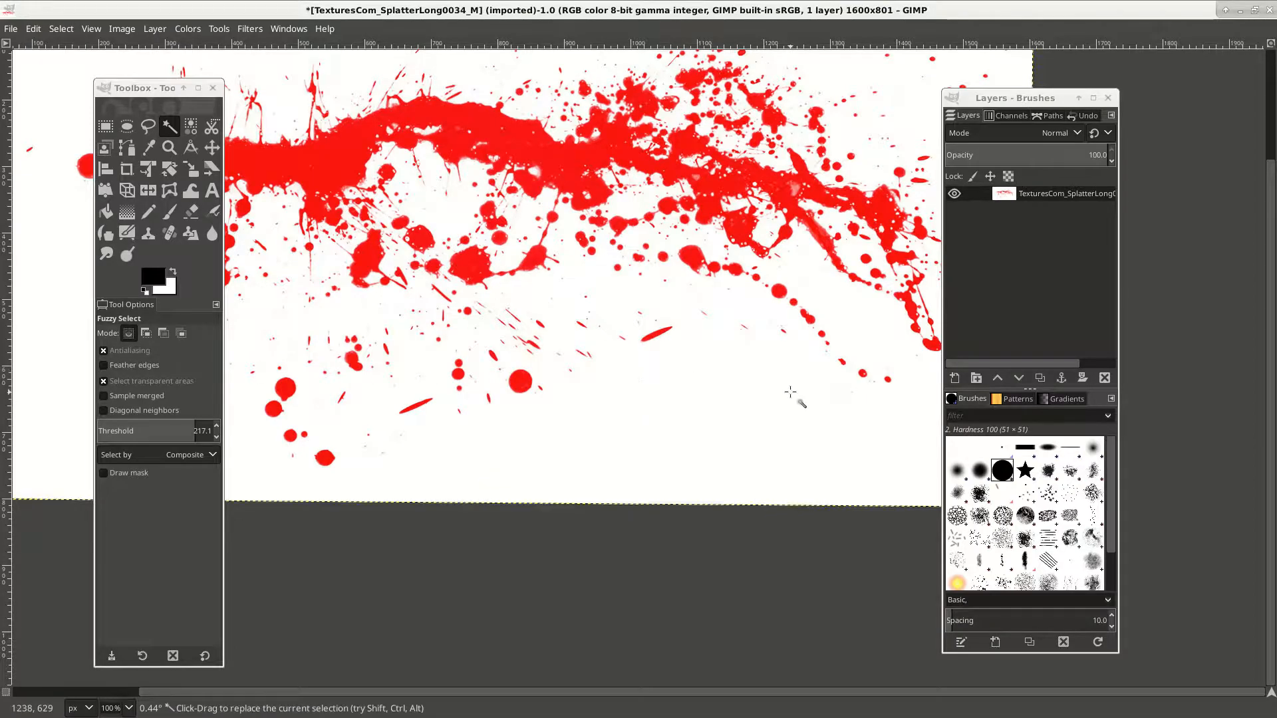
pyautogui.click(771, 412)
pyautogui.press('Delete')
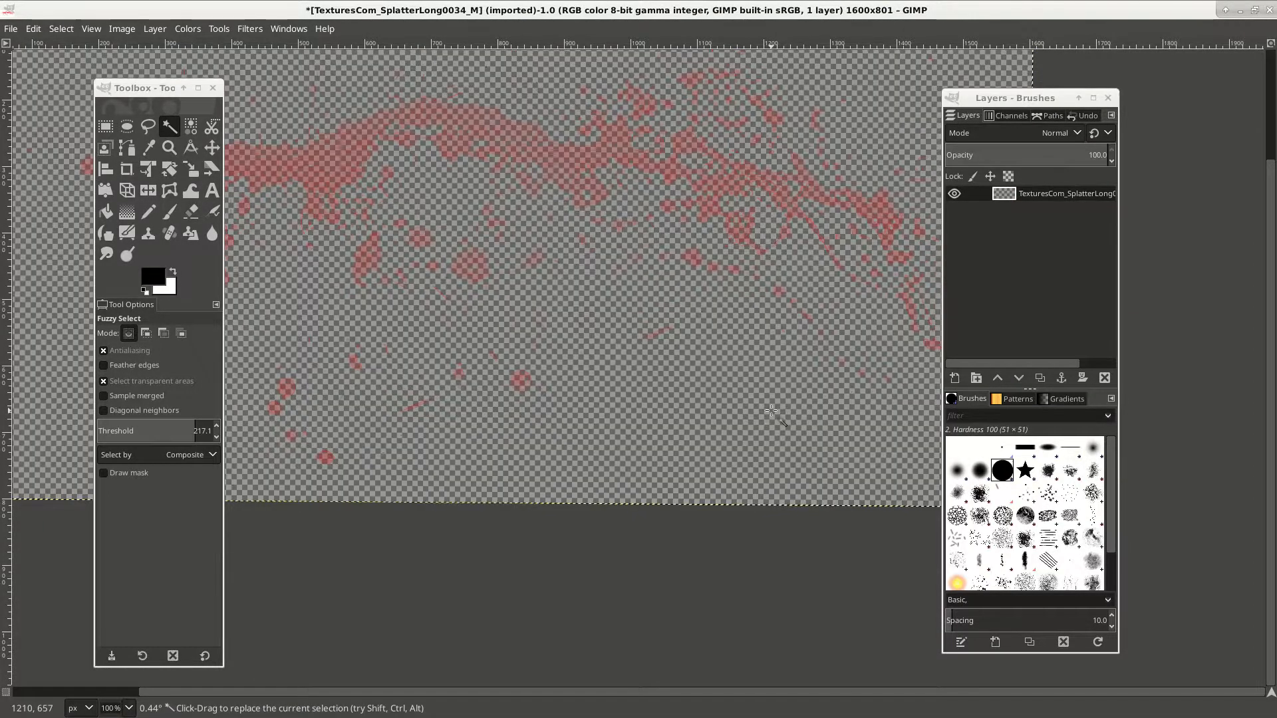
pyautogui.moveTo(665, 365)
pyautogui.keyDown('shift'); pyautogui.mouseDown(button='middle')
pyautogui.moveTo(661, 402)
pyautogui.moveTo(657, 341)
pyautogui.moveTo(655, 385)
pyautogui.moveTo(641, 367)
pyautogui.mouseUp(button='middle'); pyautogui.keyUp('shift')
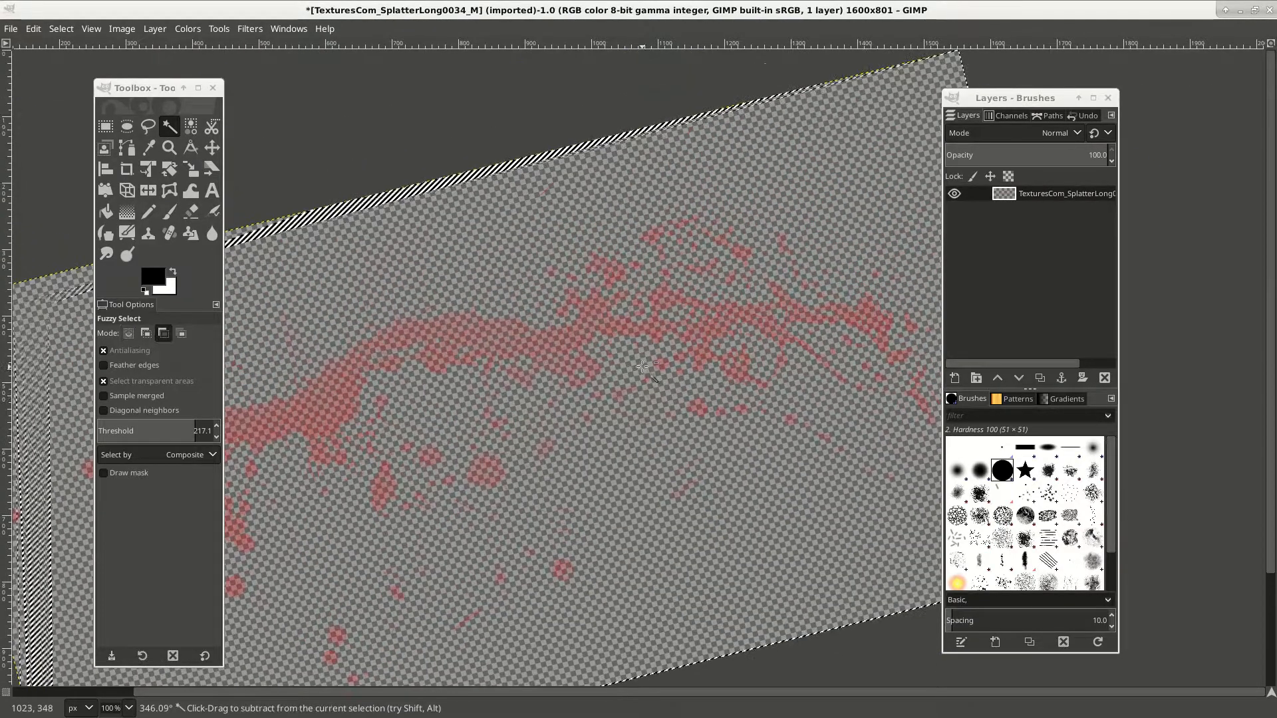
pyautogui.keyDown('ctrl'); pyautogui.scroll(3, 642, 366); pyautogui.keyUp('ctrl')
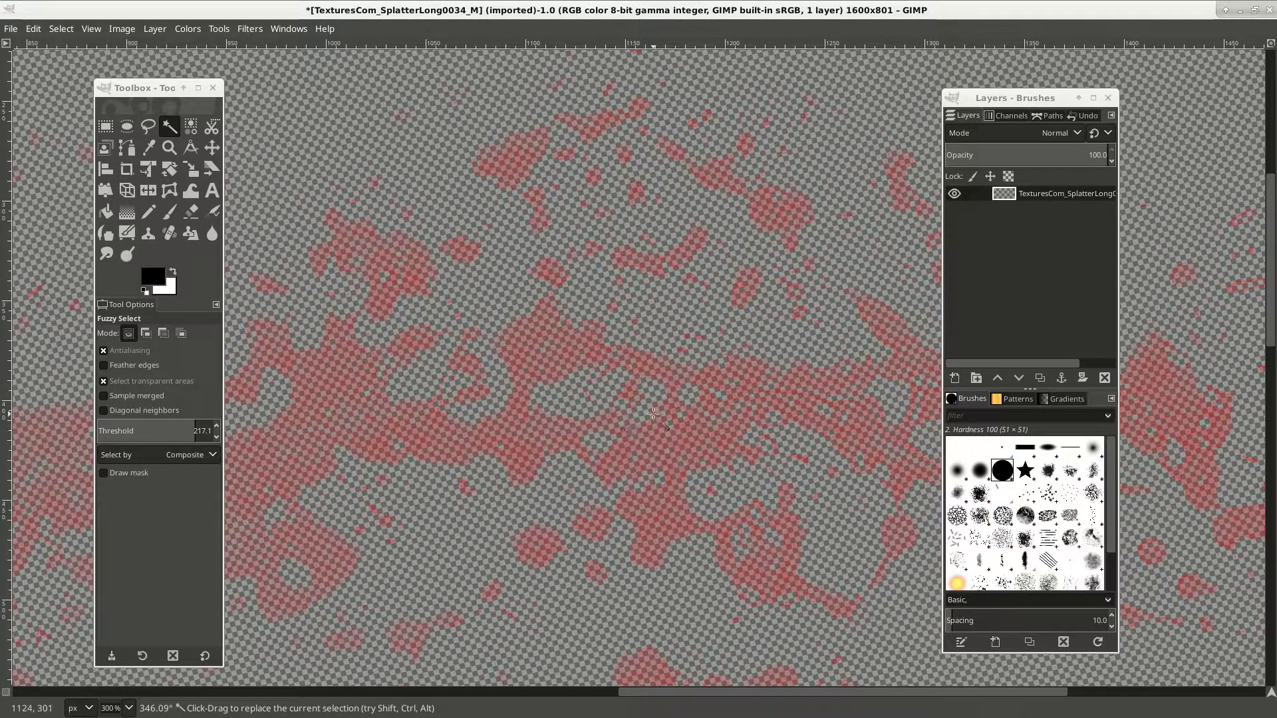
pyautogui.keyDown('ctrl'); pyautogui.scroll(-5, 653, 413); pyautogui.keyUp('ctrl')
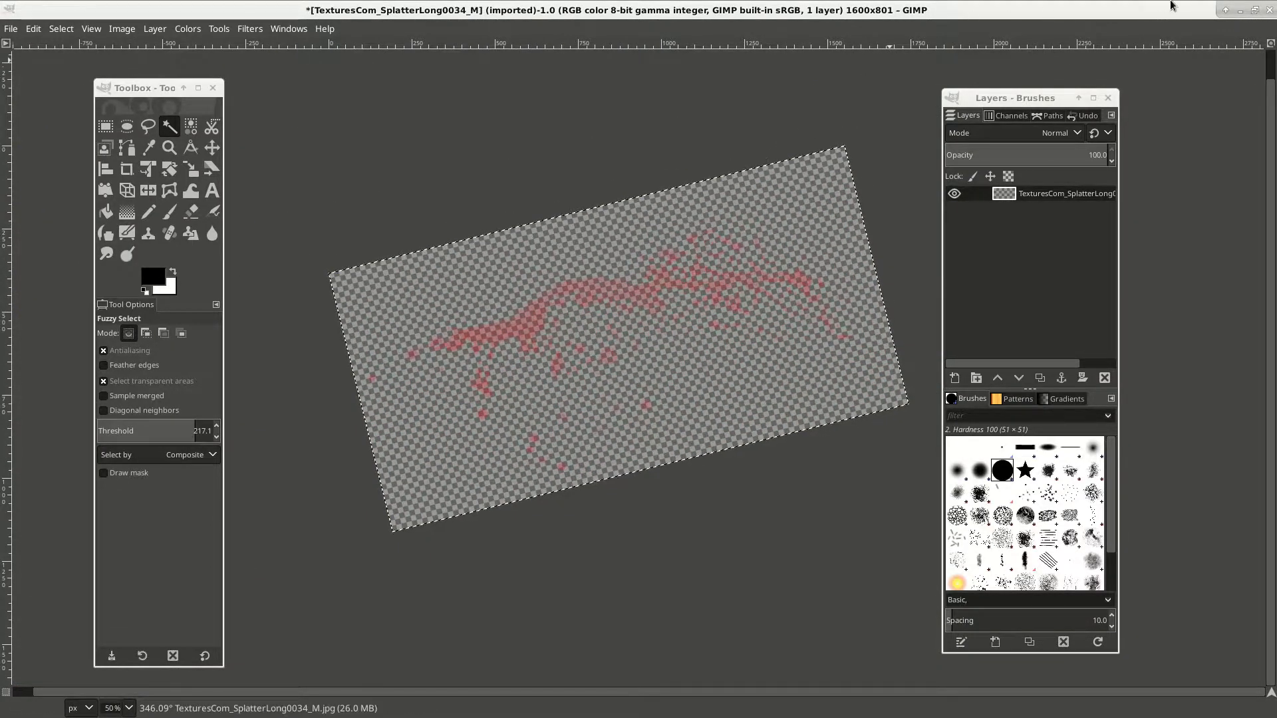
# Switch to Blender and replace the default cube with a plane rotated 90° about the Y axis
pyautogui.click(1241, 10)
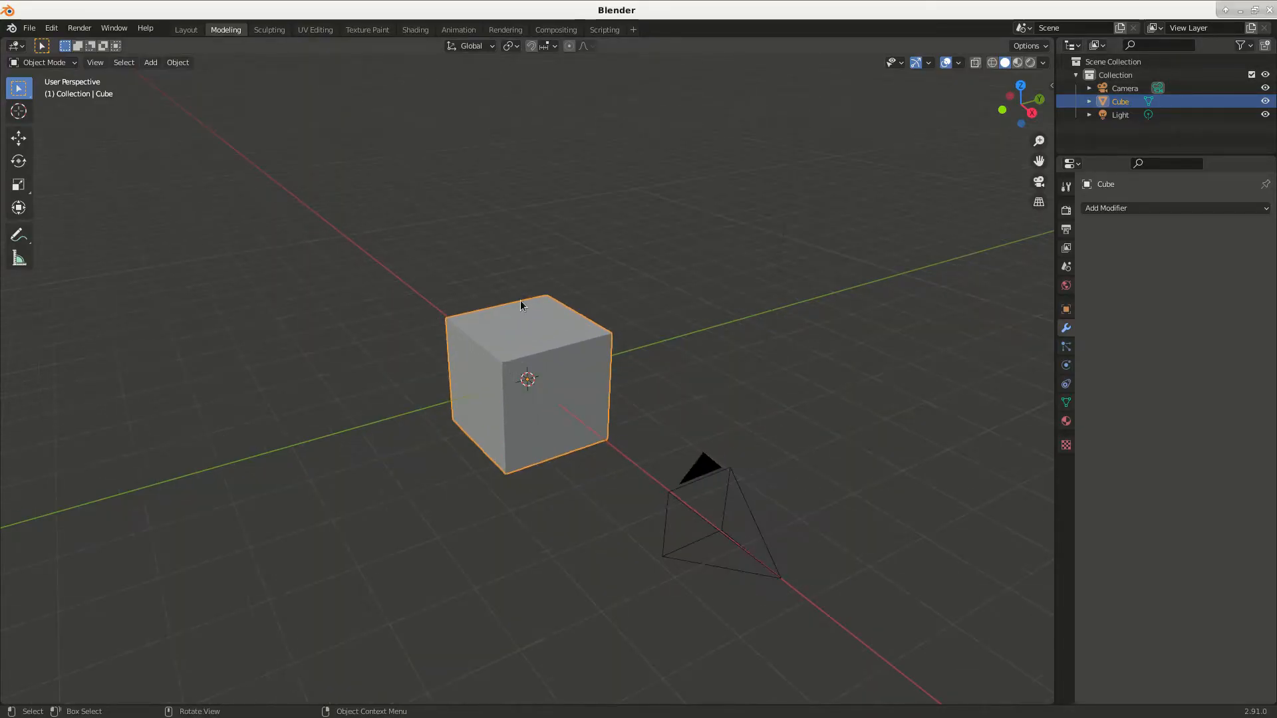
pyautogui.press('Delete')
pyautogui.hotkey('shift', 'a')
pyautogui.moveTo(521, 305)
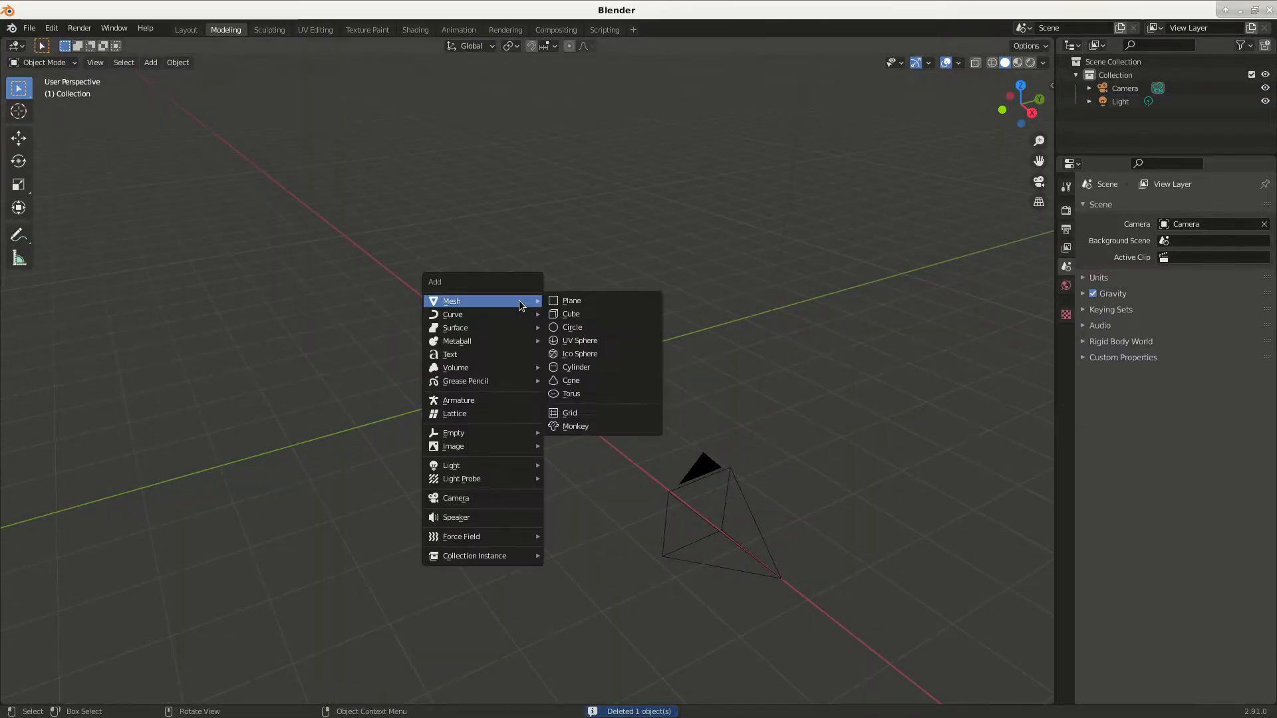
pyautogui.click(584, 301)
pyautogui.write('ry90')
pyautogui.press('Return')
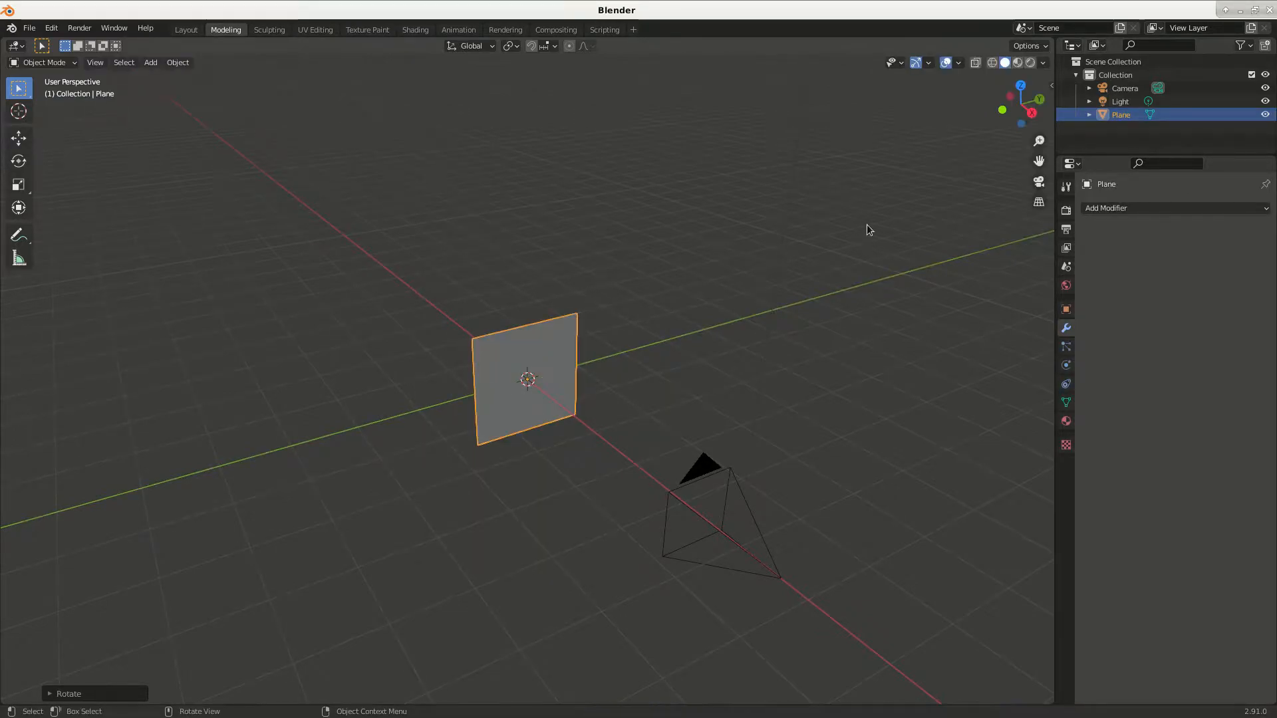
# Check the plane through the camera view and return to a perspective view
pyautogui.click(1039, 182)
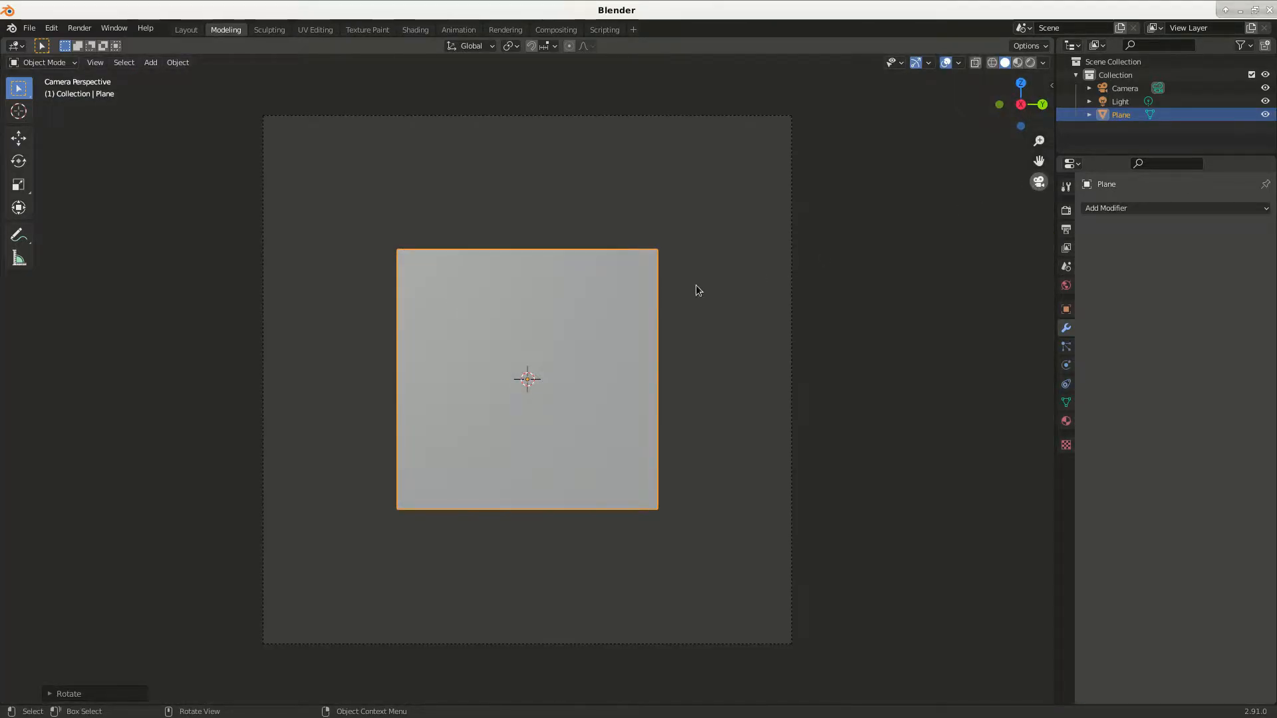
pyautogui.click(736, 293)
pyautogui.moveTo(736, 294); pyautogui.dragTo(562, 324, button='middle')
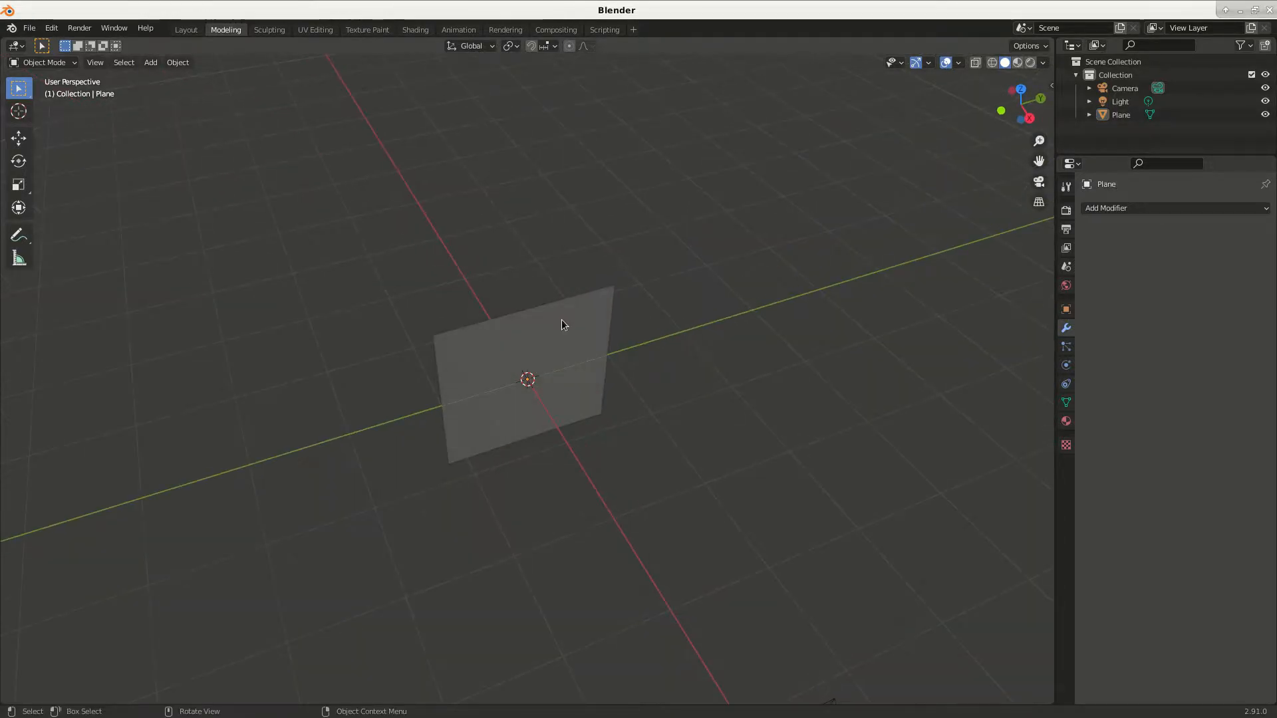
# Give the plane a new material in the Shading workspace and remove its Principled BSDF node
pyautogui.click(554, 320)
pyautogui.click(413, 30)
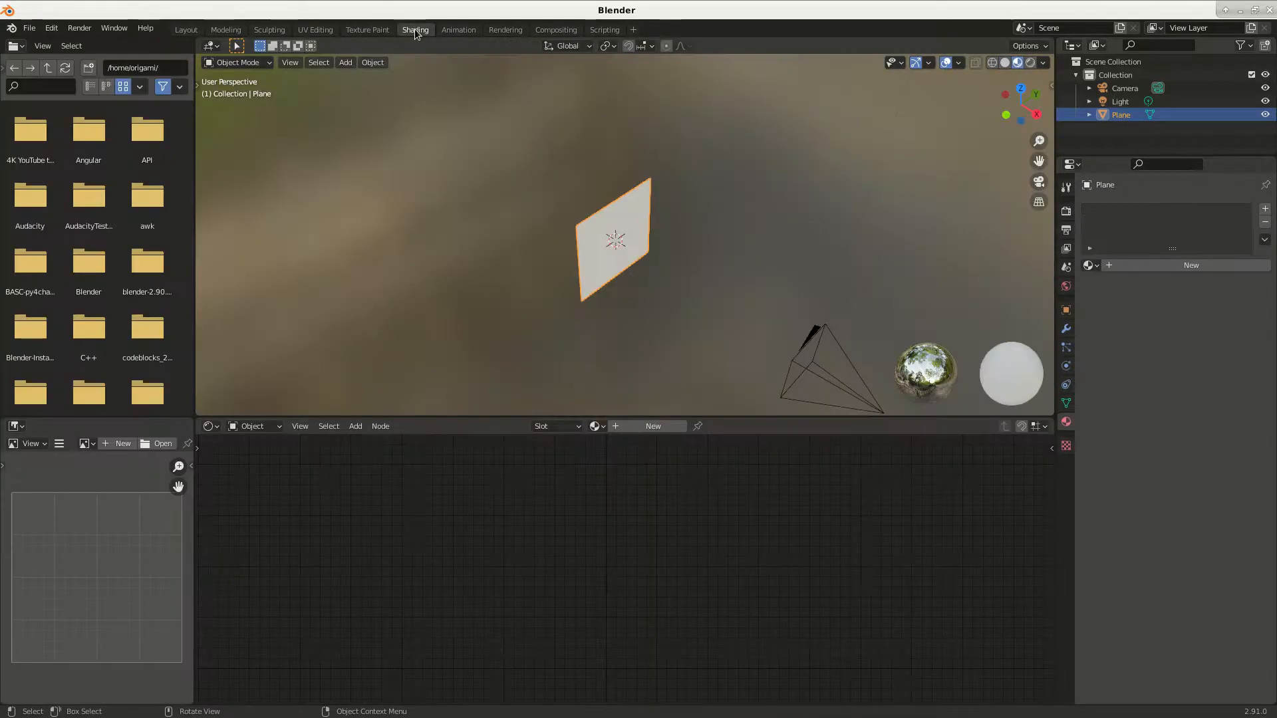
pyautogui.moveTo(650, 315); pyautogui.dragTo(589, 253, button='middle')
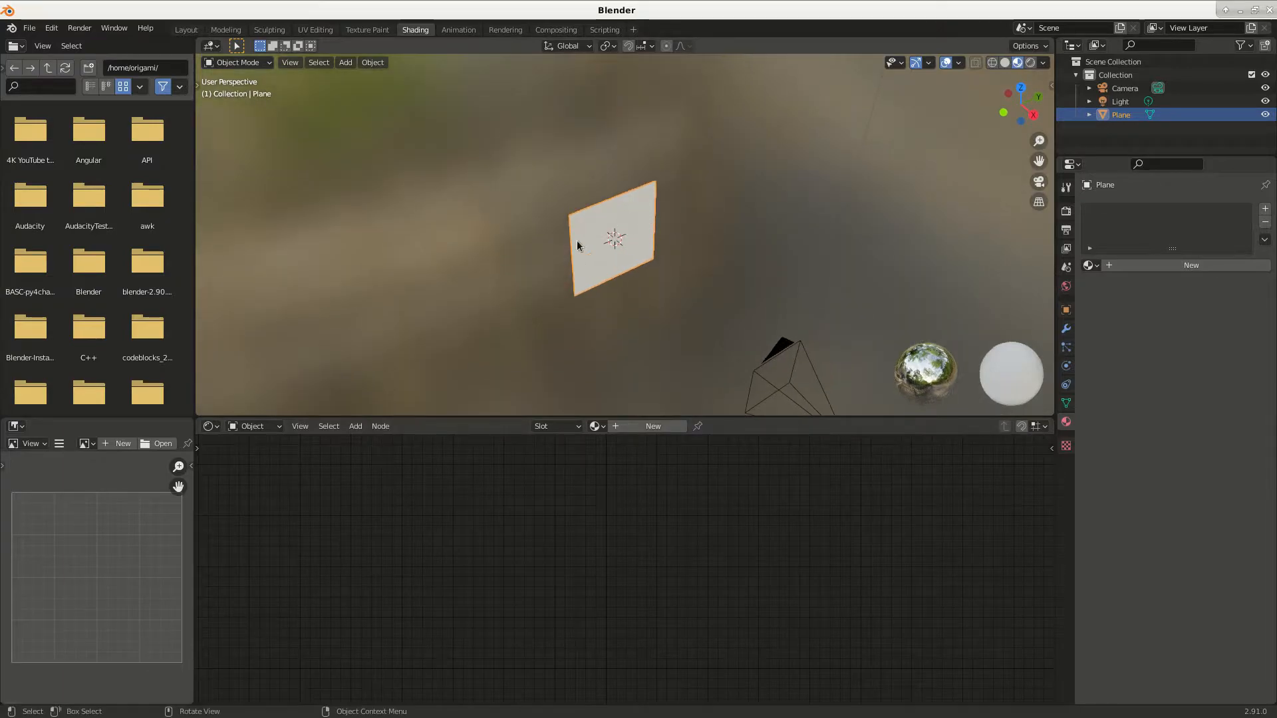
pyautogui.click(660, 426)
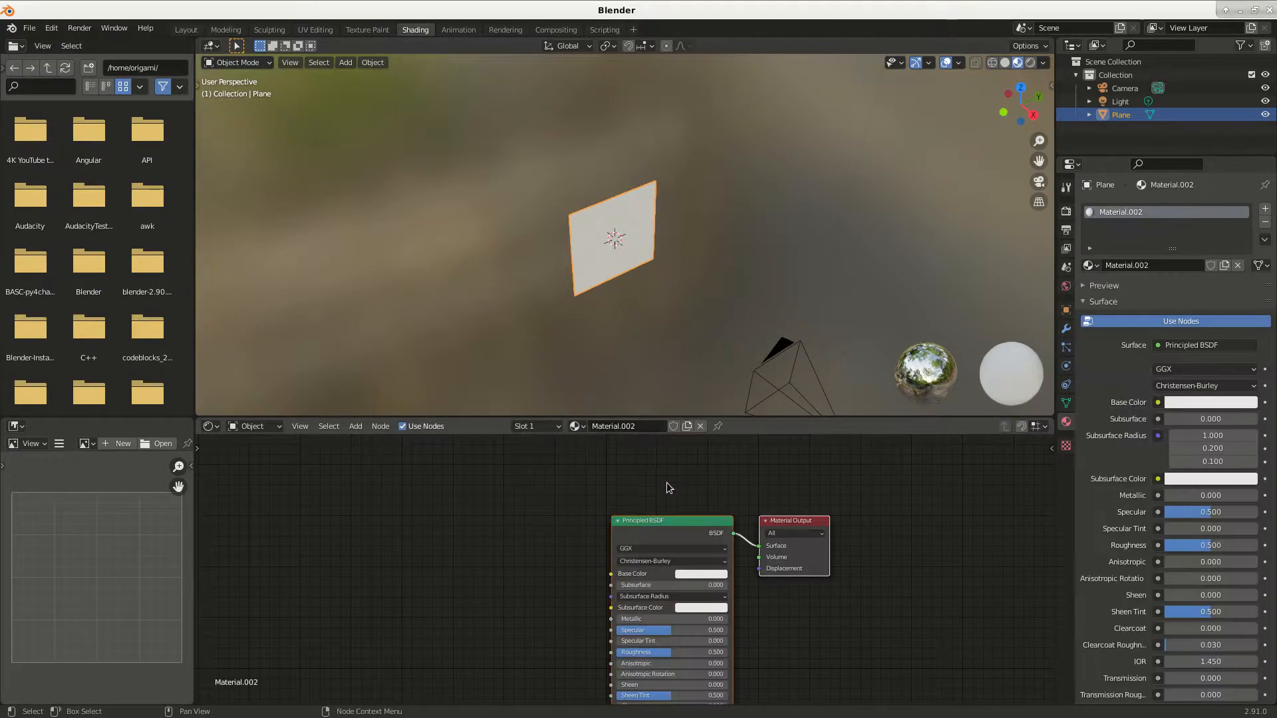
pyautogui.press('x')
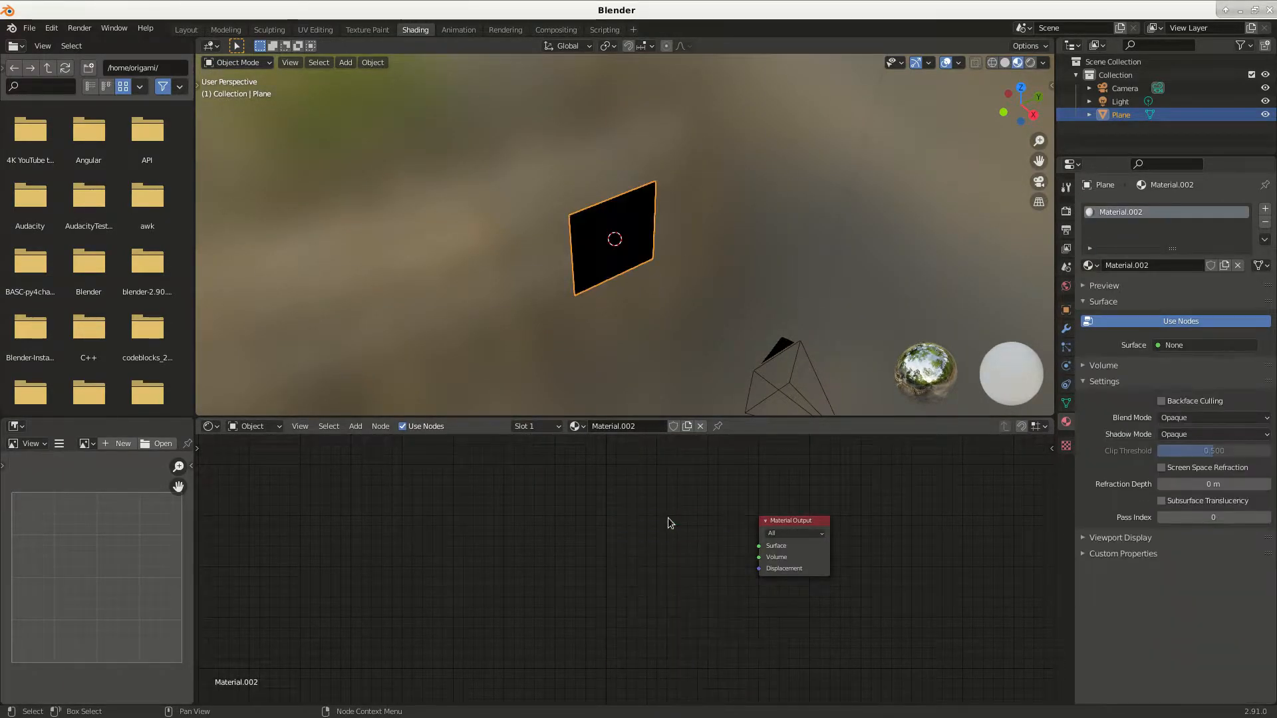
# Add an Image Texture node and load TexturesCom_SplatterLong0034_M.jpg from the Textures folder into it
pyautogui.hotkey('shift', 'a')
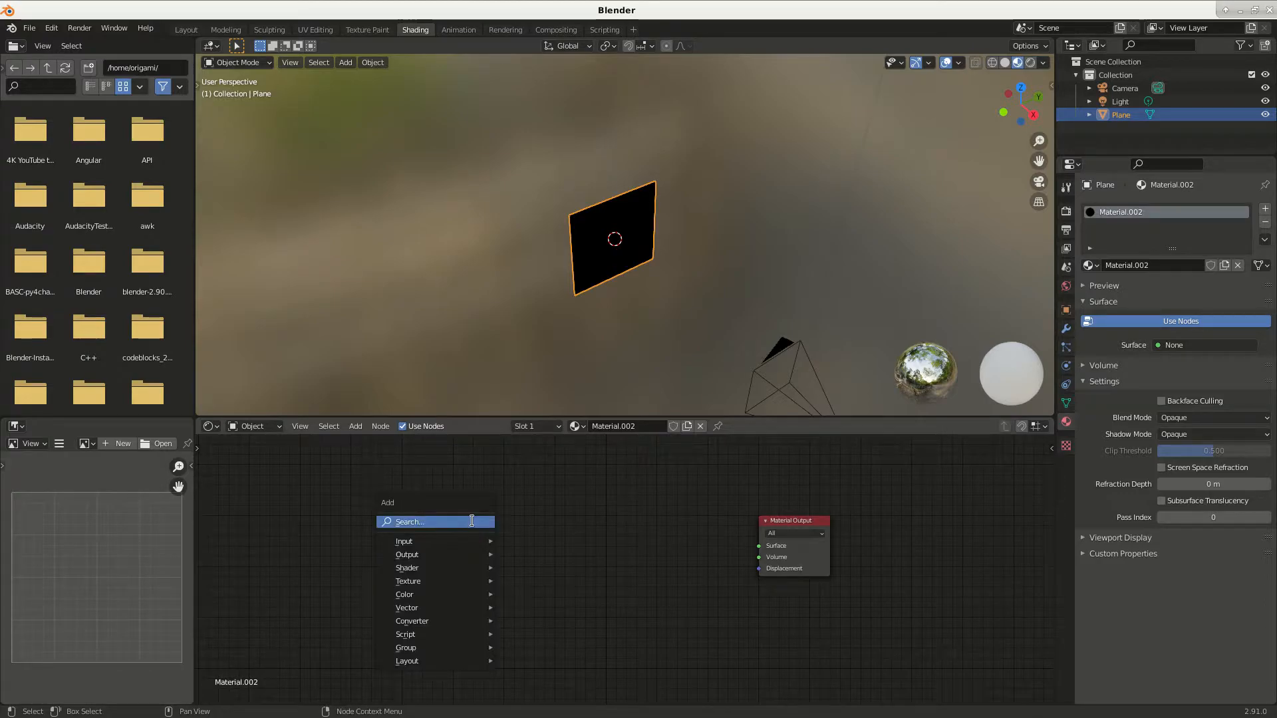
pyautogui.write('image')
pyautogui.press('Return')
pyautogui.click(335, 501)
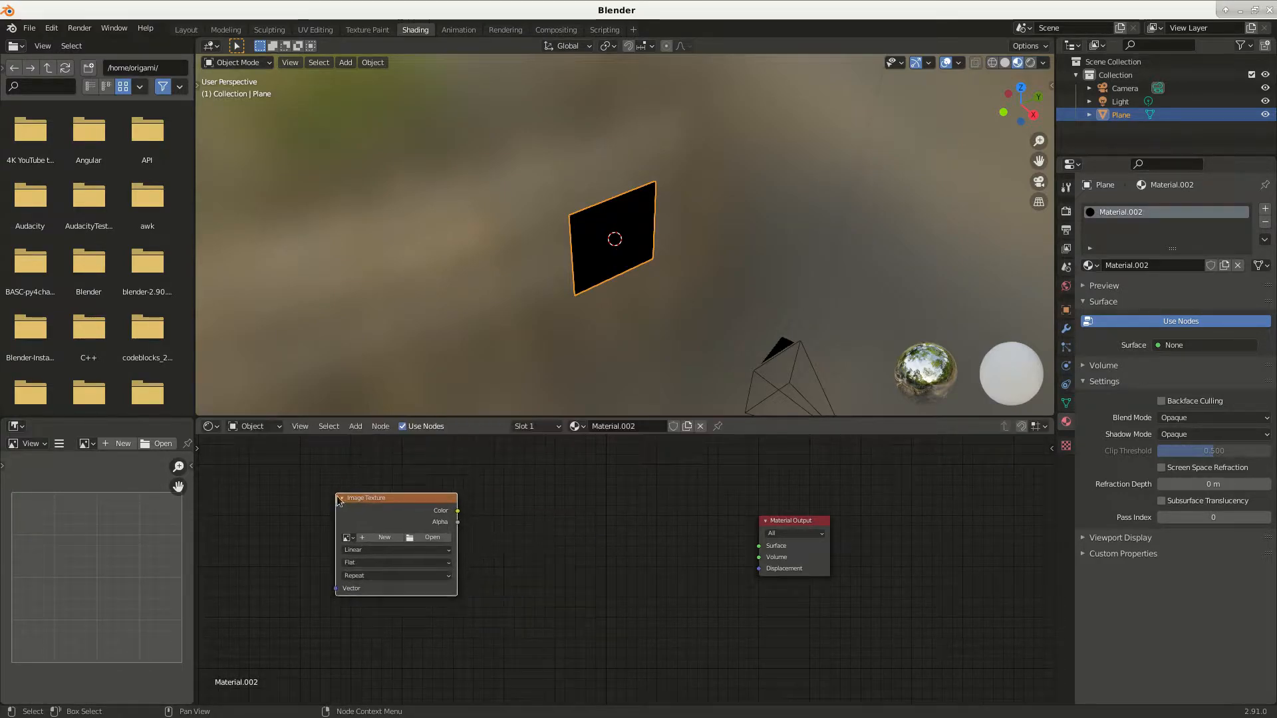
pyautogui.click(430, 538)
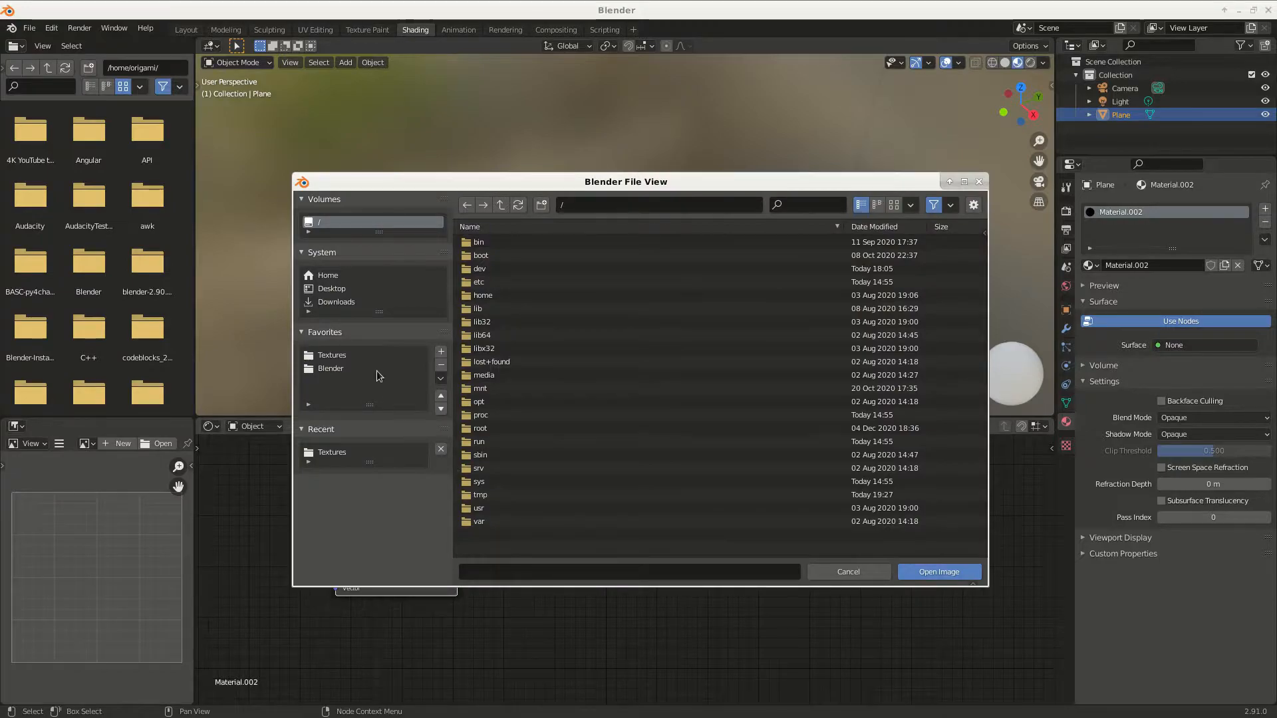
pyautogui.click(377, 358)
pyautogui.scroll(-6, 499, 367)
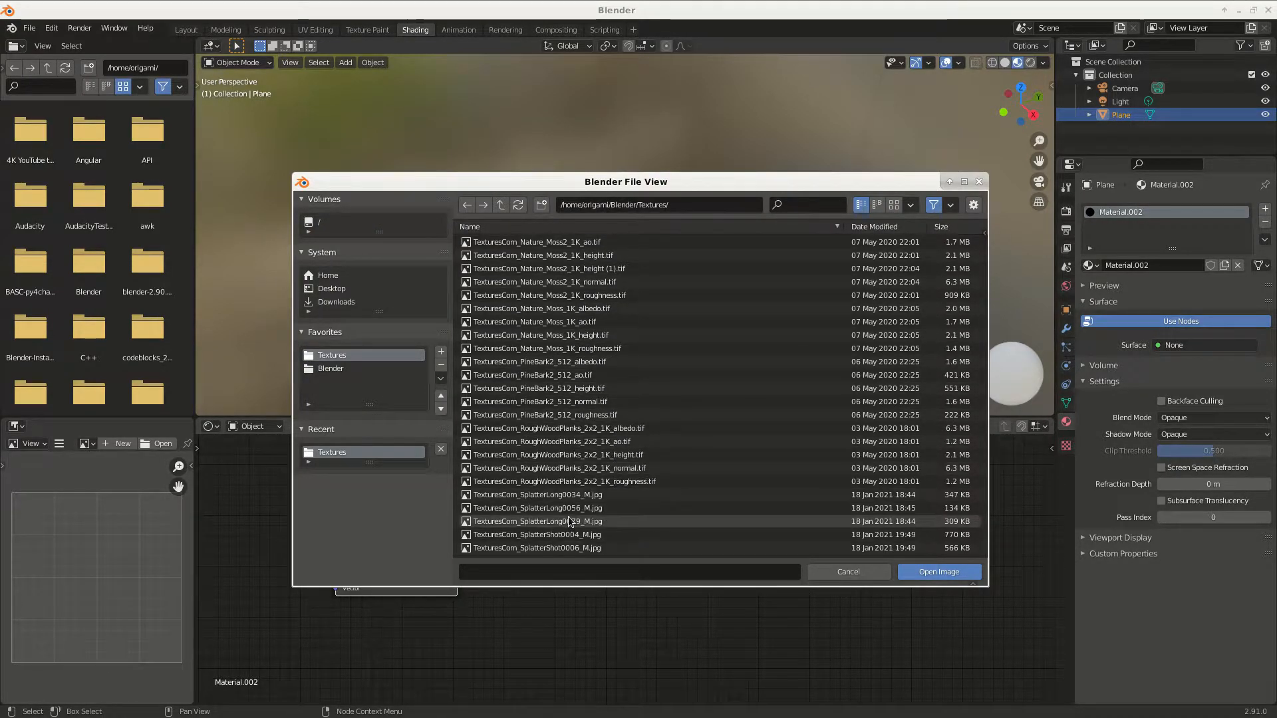
pyautogui.doubleClick(572, 495)
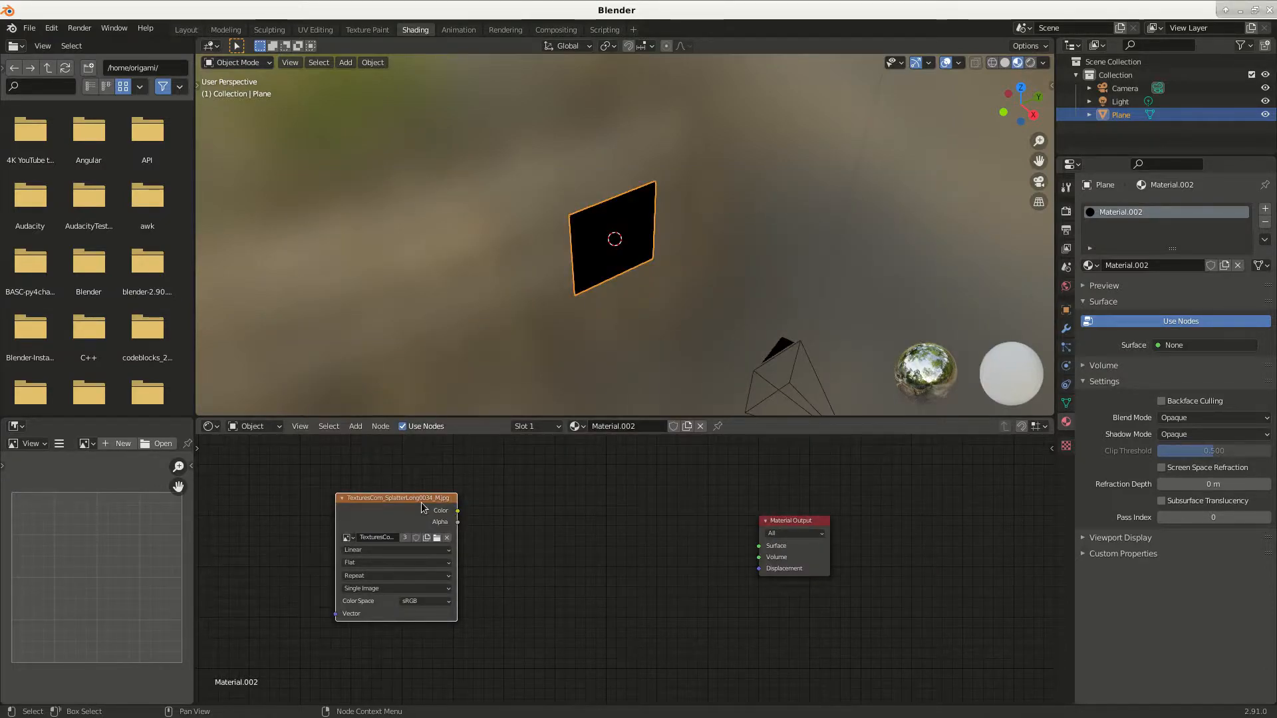
# Duplicate the image texture node below the original and add a Transparent BSDF node above them
pyautogui.hotkey('shift', 'd')
pyautogui.click(421, 653)
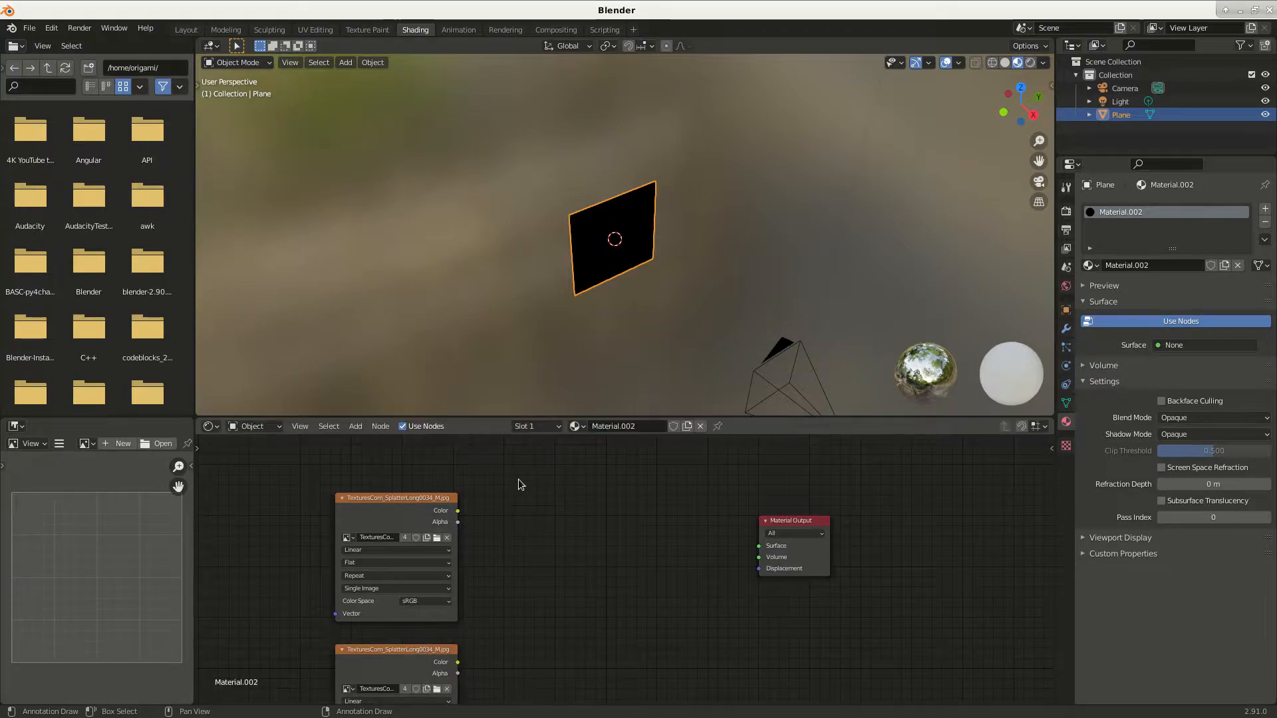
pyautogui.moveTo(518, 481); pyautogui.dragTo(517, 504, button='middle')
pyautogui.hotkey('shift', 'a')
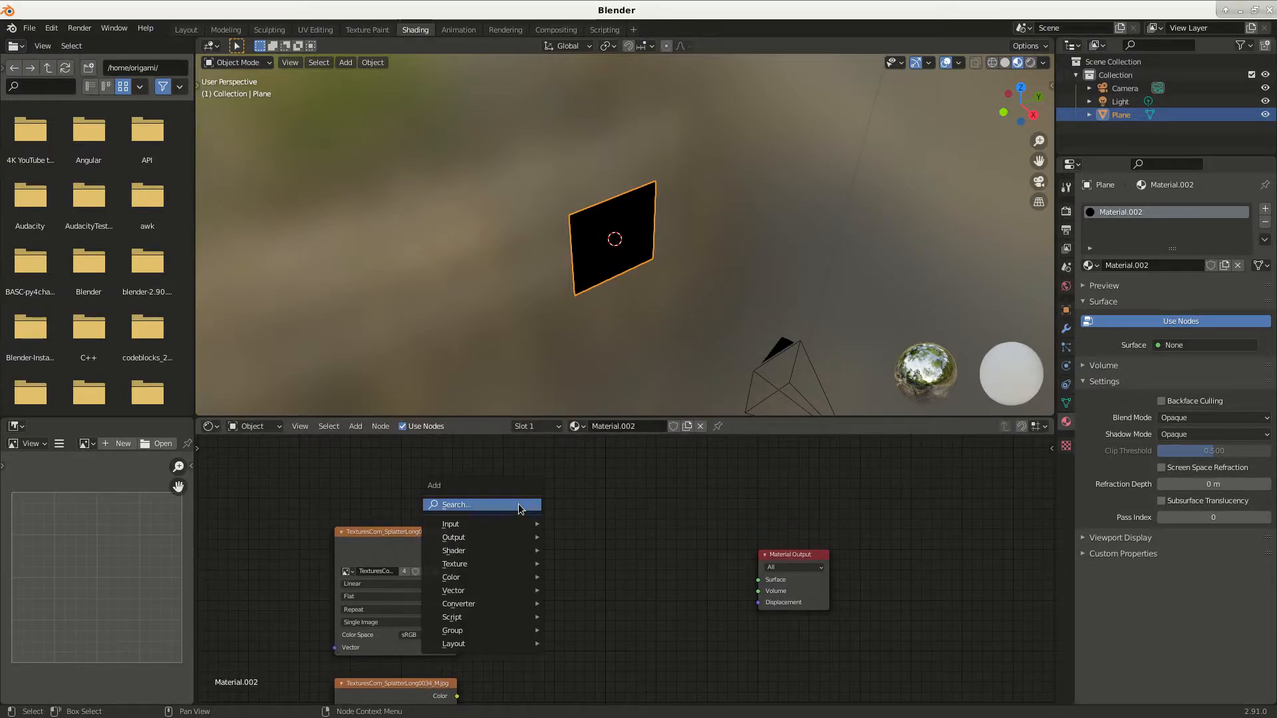
pyautogui.click(518, 504)
pyautogui.write('tra')
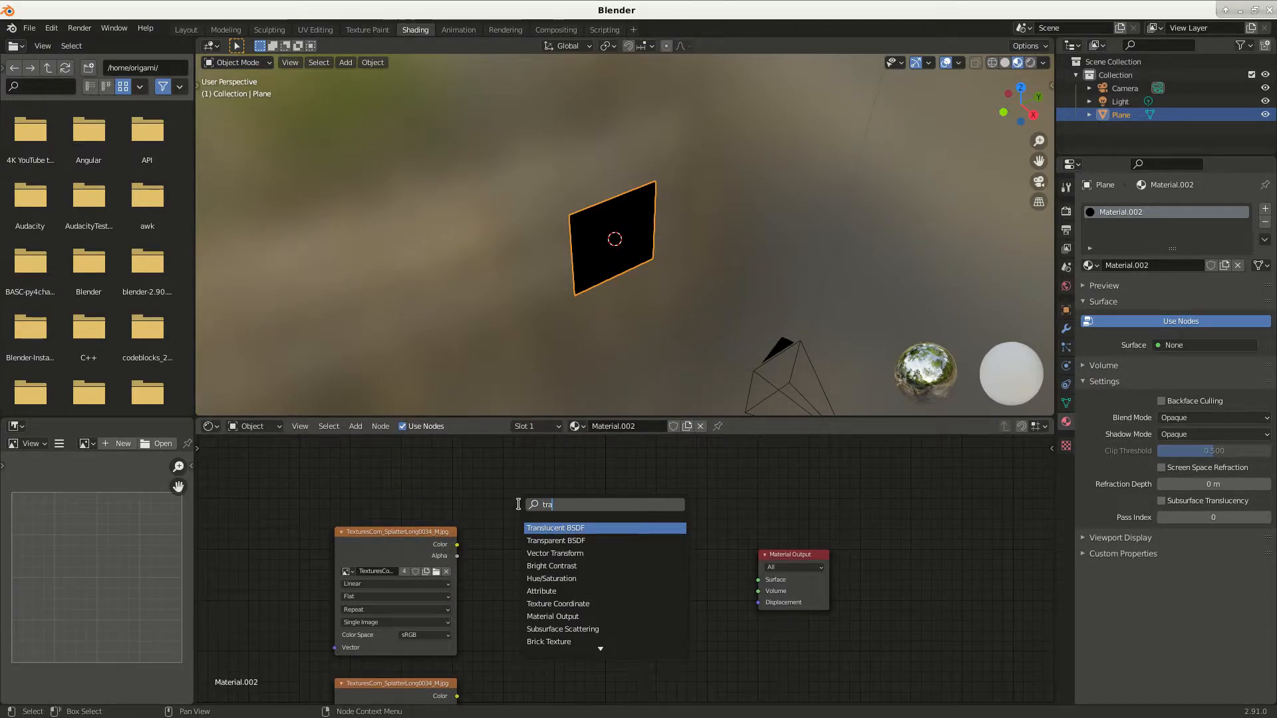
pyautogui.press('Down')
pyautogui.press('Return')
pyautogui.click(478, 488)
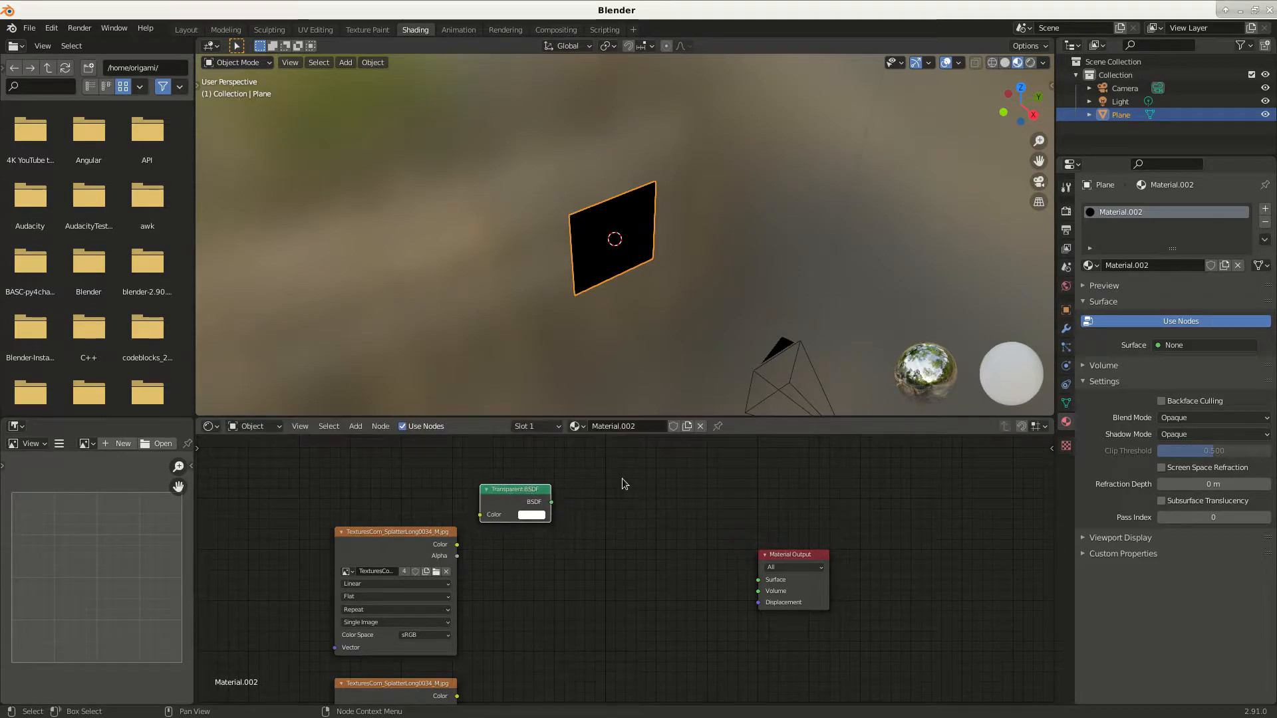
# Add a Mix Shader node and link the Transparent BSDF to its first Shader input
pyautogui.hotkey('shift', 'a')
pyautogui.click(629, 479)
pyautogui.write('mix')
pyautogui.press('Return')
pyautogui.click(630, 483)
pyautogui.moveTo(534, 496); pyautogui.dragTo(631, 525)
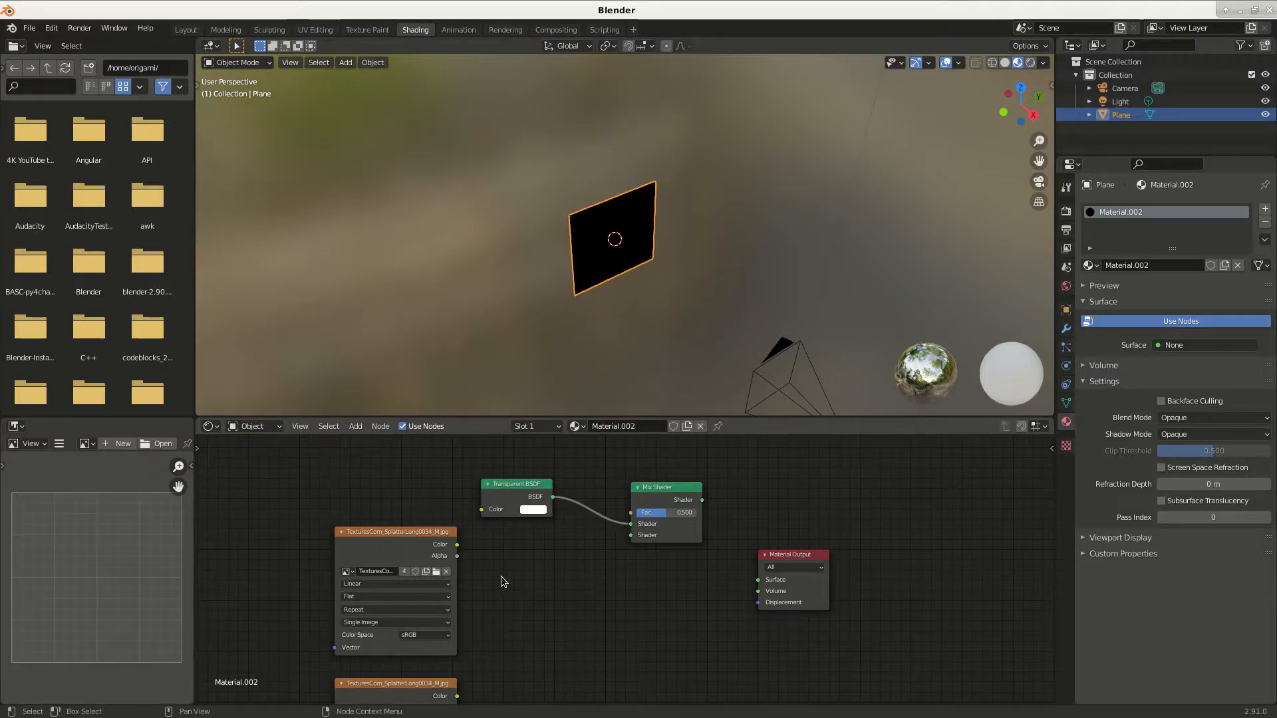
# Link the upper image texture's Color to the Mix Shader's Fac and the lower one's Color to its second Shader input
pyautogui.moveTo(458, 545); pyautogui.dragTo(632, 514)
pyautogui.moveTo(548, 621); pyautogui.dragTo(544, 572, button='middle')
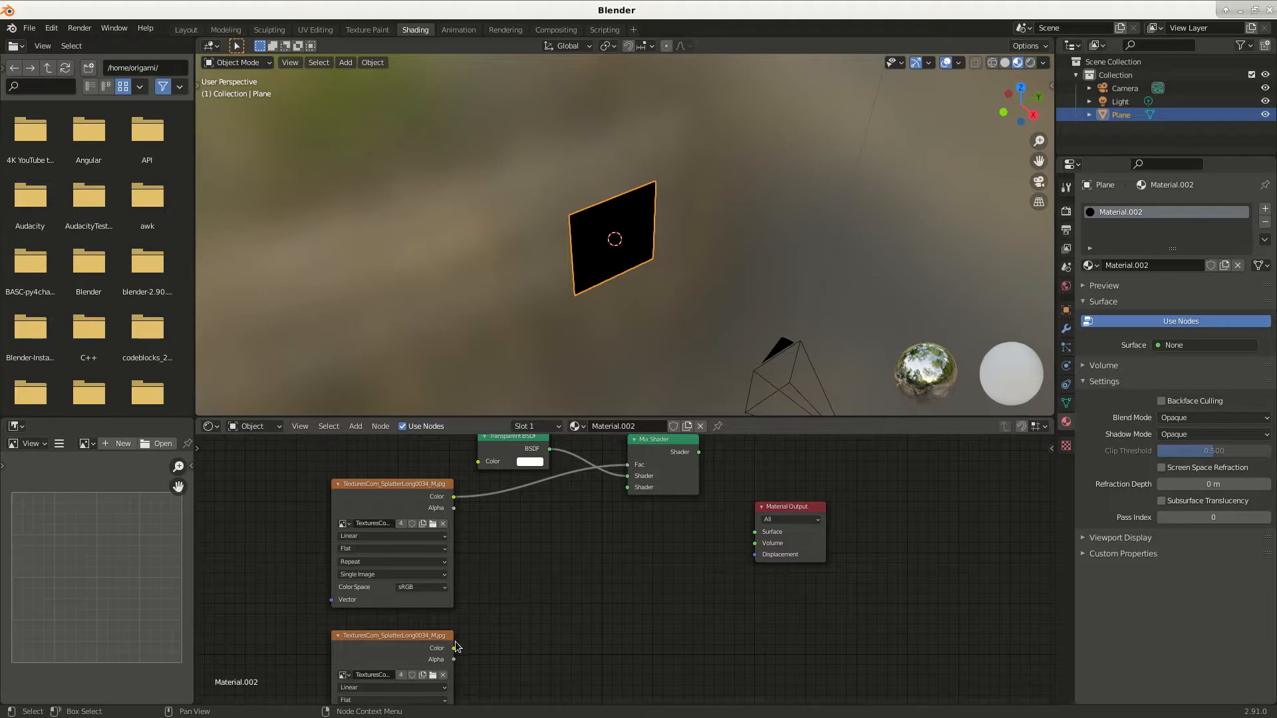
pyautogui.moveTo(454, 648); pyautogui.dragTo(625, 493)
# Connect the Mix Shader's output to the Material Output's Surface input
pyautogui.moveTo(629, 498); pyautogui.dragTo(580, 585, button='middle')
pyautogui.moveTo(603, 534)
pyautogui.mouseDown()
pyautogui.moveTo(585, 533)
pyautogui.moveTo(625, 540)
pyautogui.mouseUp()
pyautogui.moveTo(625, 539); pyautogui.dragTo(640, 547)
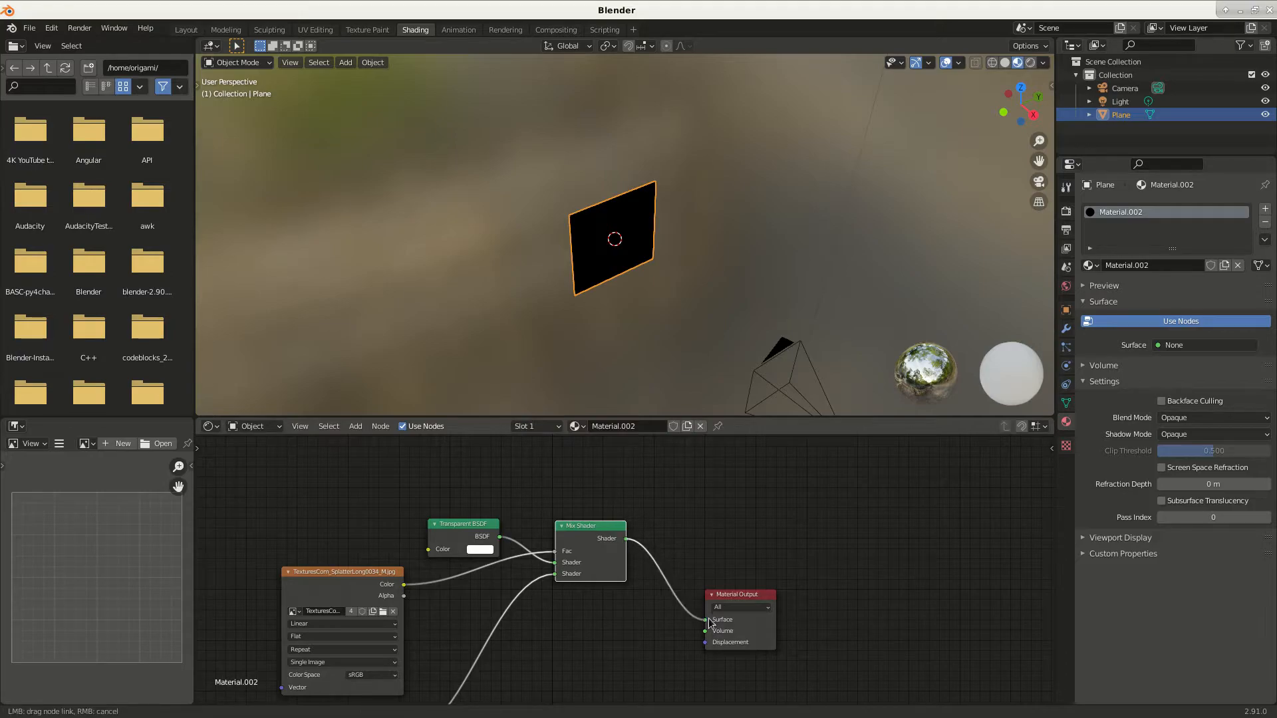
pyautogui.moveTo(709, 623); pyautogui.dragTo(706, 620)
# Set the material's Blend Mode to Alpha Clip
pyautogui.scroll(5, 598, 311)
pyautogui.moveTo(598, 306); pyautogui.dragTo(645, 233, button='middle')
pyautogui.moveTo(684, 131); pyautogui.dragTo(687, 216, button='middle')
pyautogui.scroll(-3, 677, 157)
pyautogui.scroll(-1, 678, 157)
pyautogui.scroll(2, 685, 209)
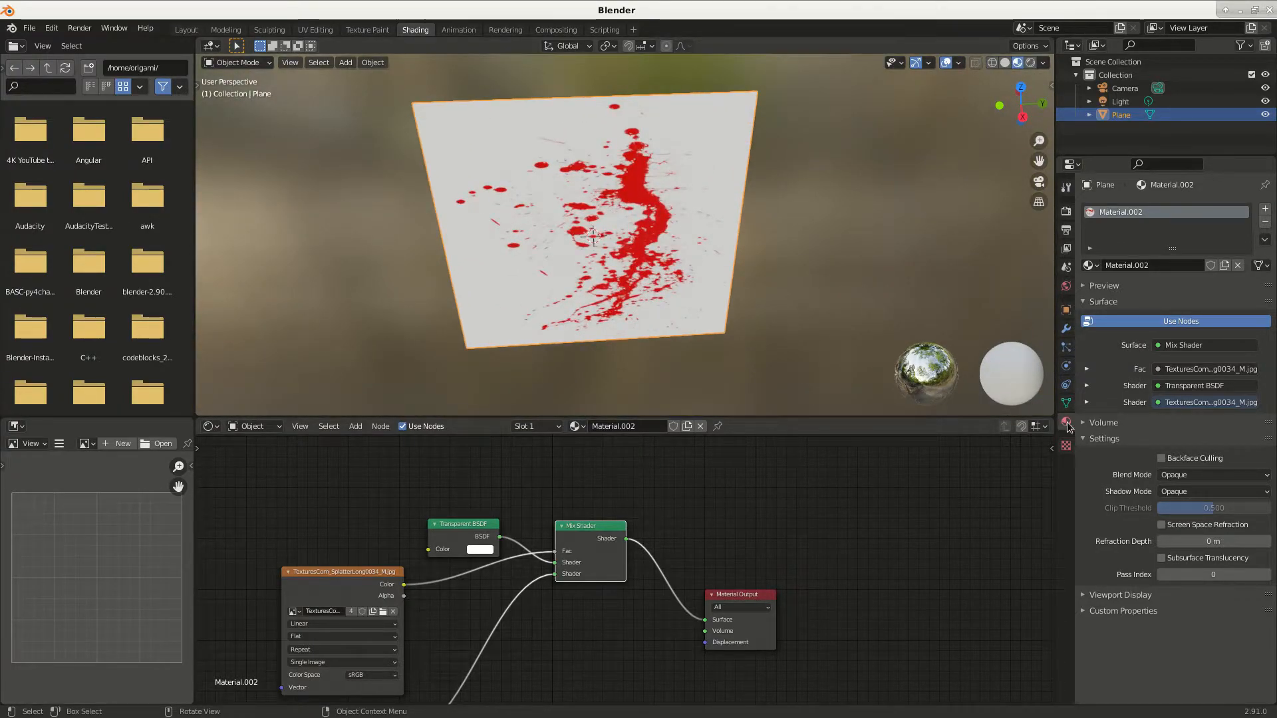
pyautogui.click(1188, 475)
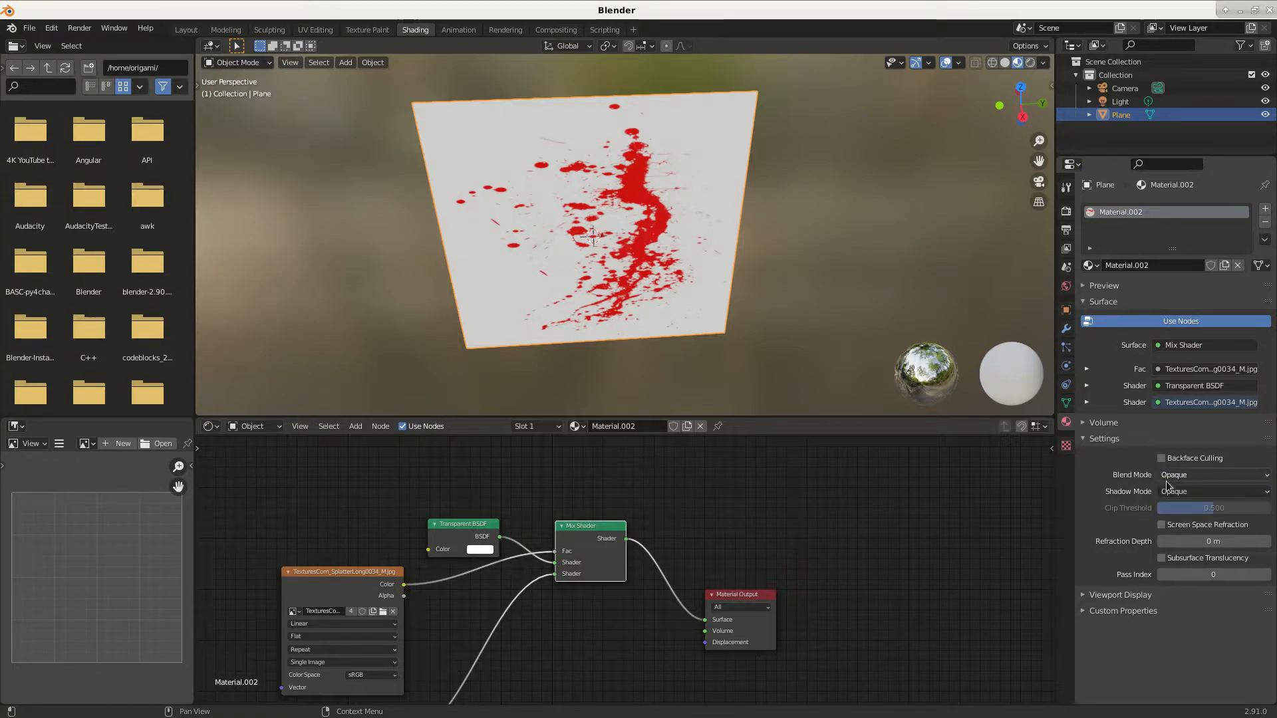
pyautogui.click(1167, 476)
pyautogui.click(1172, 506)
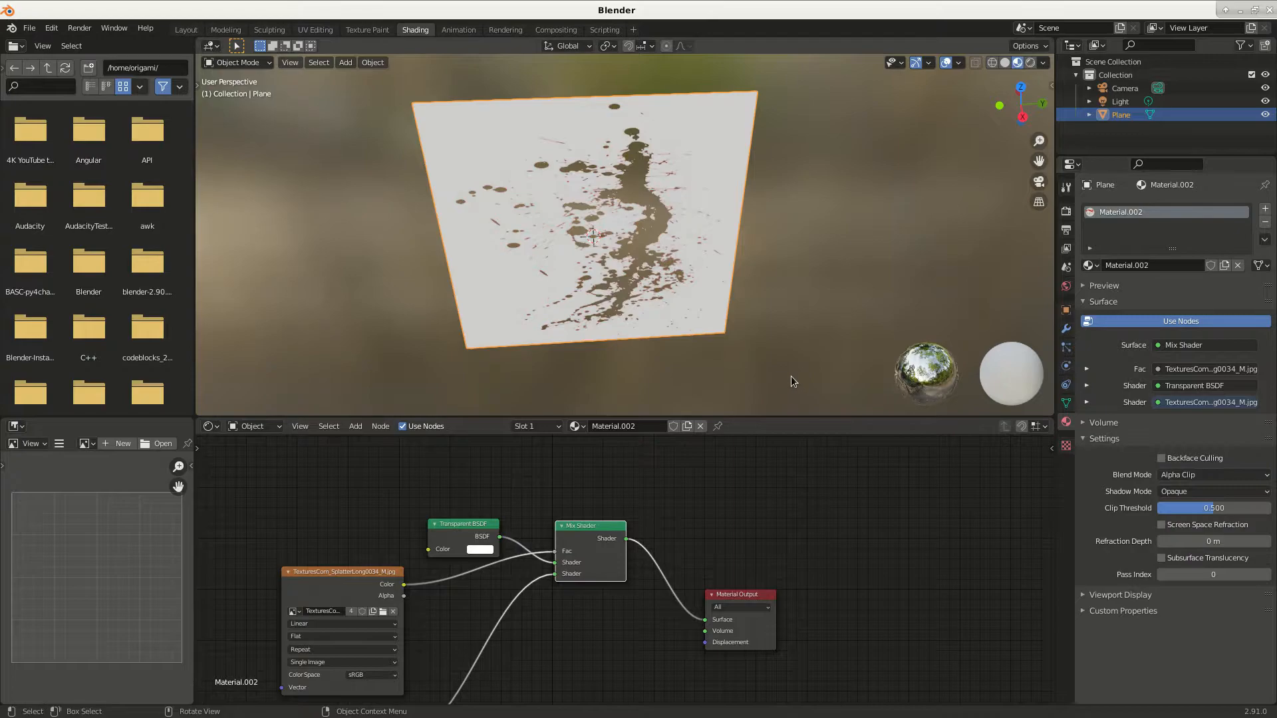
# Swap the Mix Shader's two Shader inputs so the image texture comes first and the Transparent BSDF second
pyautogui.scroll(6, 791, 377)
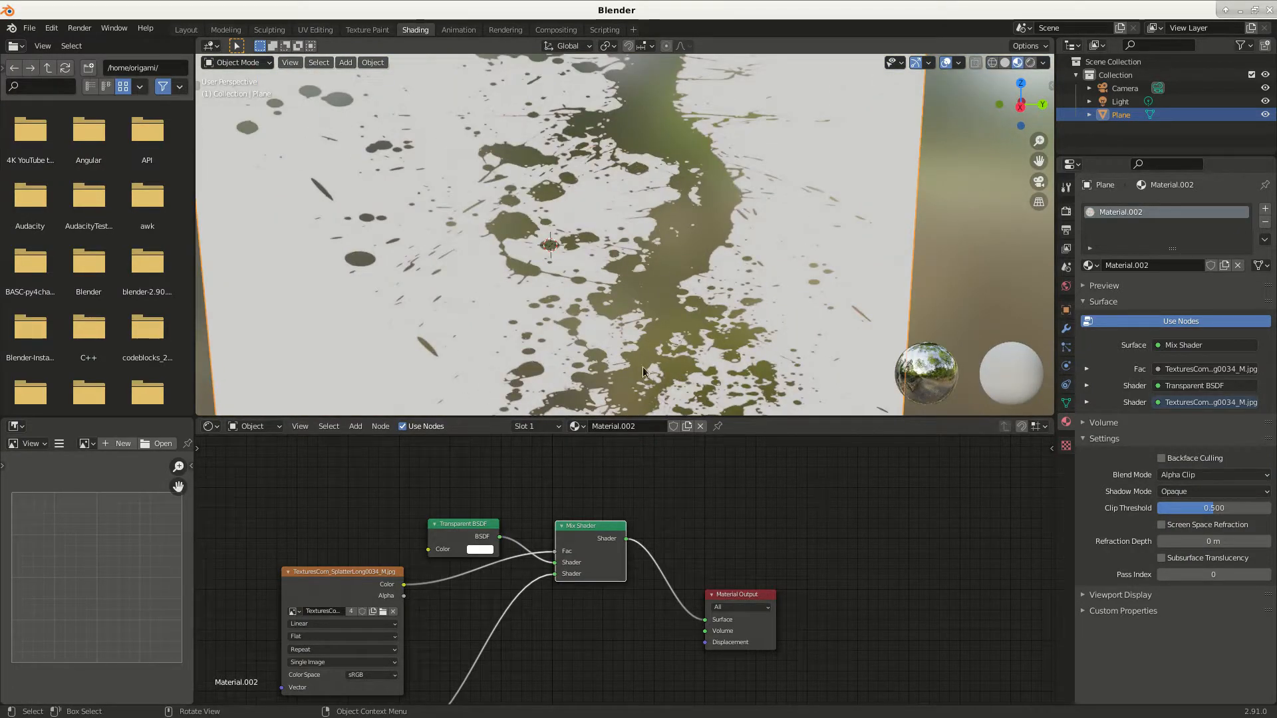
pyautogui.scroll(-2, 570, 287)
pyautogui.moveTo(524, 610); pyautogui.dragTo(526, 553, button='middle')
pyautogui.moveTo(552, 514); pyautogui.dragTo(554, 524)
# Render the plane to check the transparent splatter and close the render window
pyautogui.scroll(-4, 626, 256)
pyautogui.moveTo(631, 270)
pyautogui.mouseDown(button='middle')
pyautogui.moveTo(685, 293)
pyautogui.moveTo(592, 297)
pyautogui.moveTo(639, 293)
pyautogui.mouseUp(button='middle')
pyautogui.press('F12')
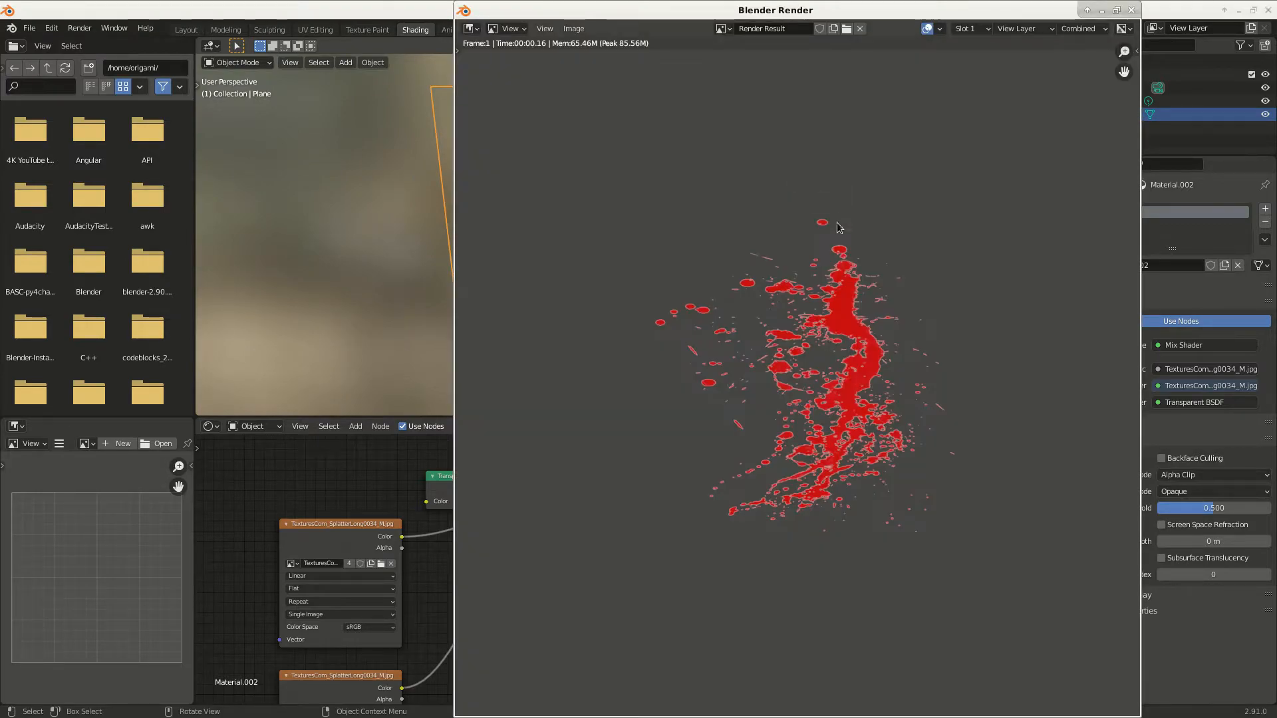
pyautogui.click(1131, 10)
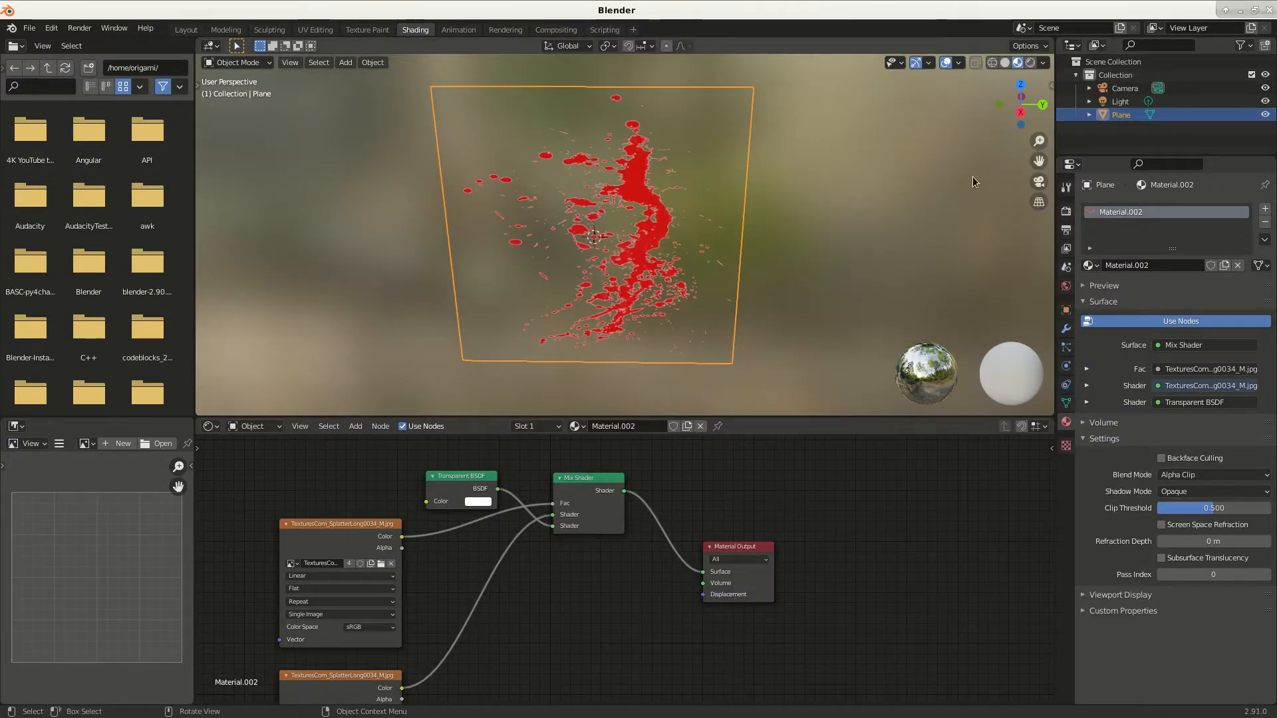
# Enable the Transparent film option in the render settings and show the splatter plane in rendered viewport shading
pyautogui.click(1067, 211)
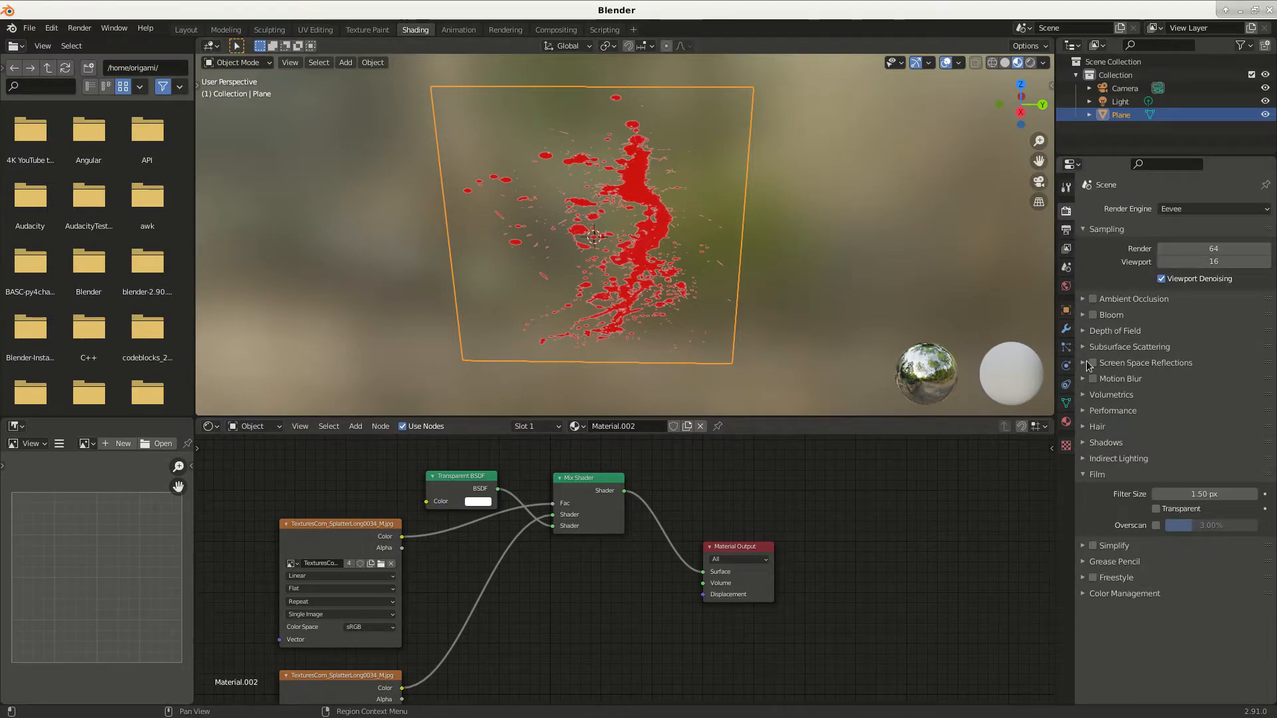
pyautogui.click(1177, 514)
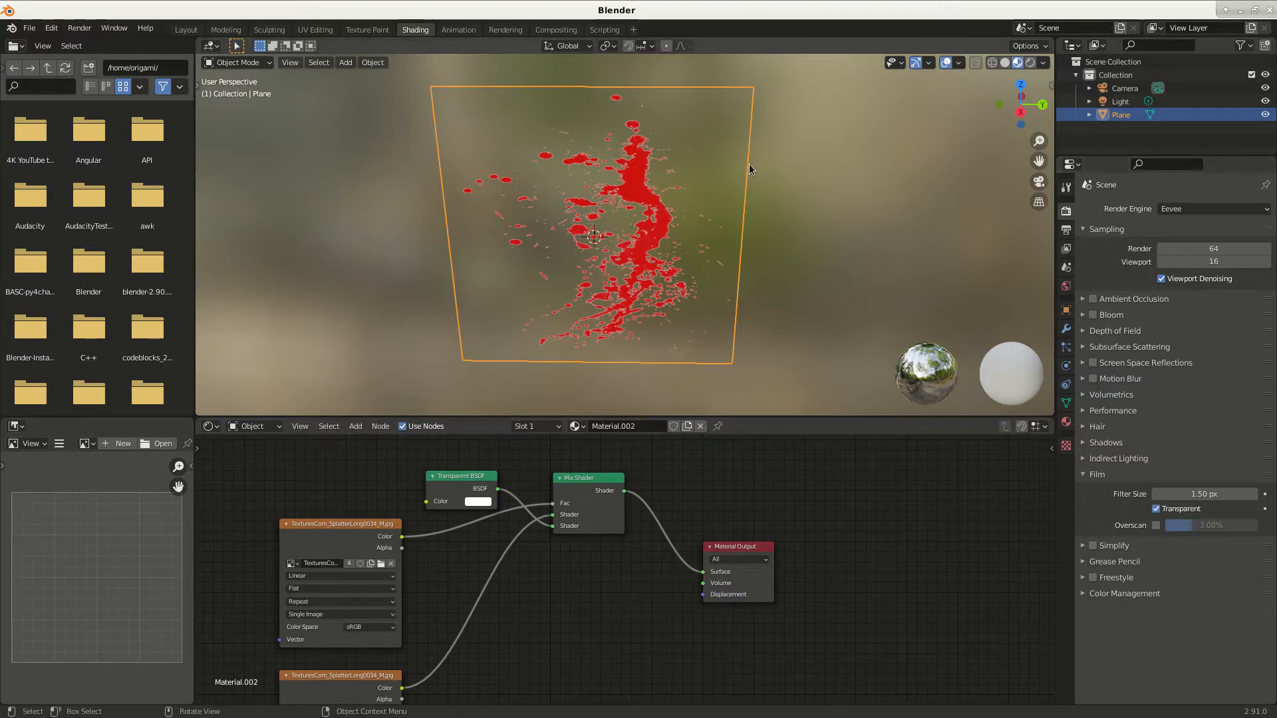
pyautogui.click(819, 205)
pyautogui.click(818, 205)
pyautogui.moveTo(828, 209)
pyautogui.mouseDown(button='middle')
pyautogui.moveTo(919, 214)
pyautogui.moveTo(795, 246)
pyautogui.moveTo(792, 186)
pyautogui.moveTo(732, 176)
pyautogui.mouseUp(button='middle')
pyautogui.scroll(5, 732, 175)
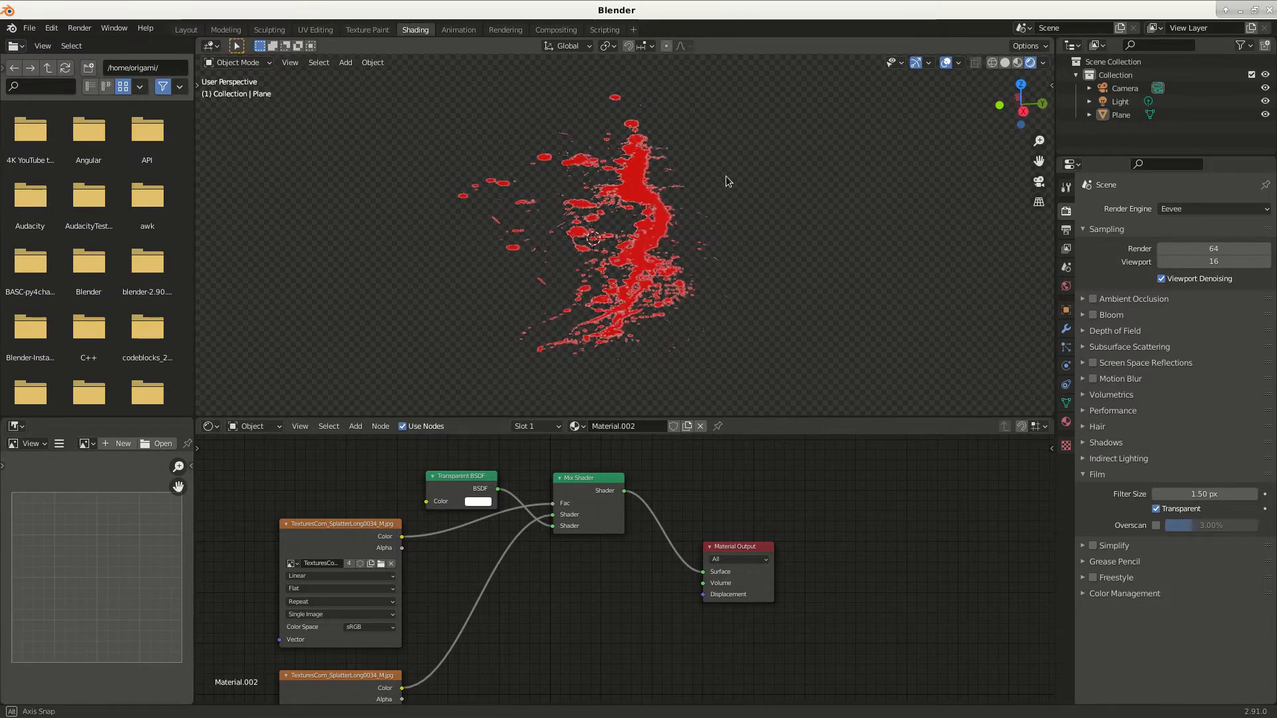
pyautogui.scroll(3, 710, 180)
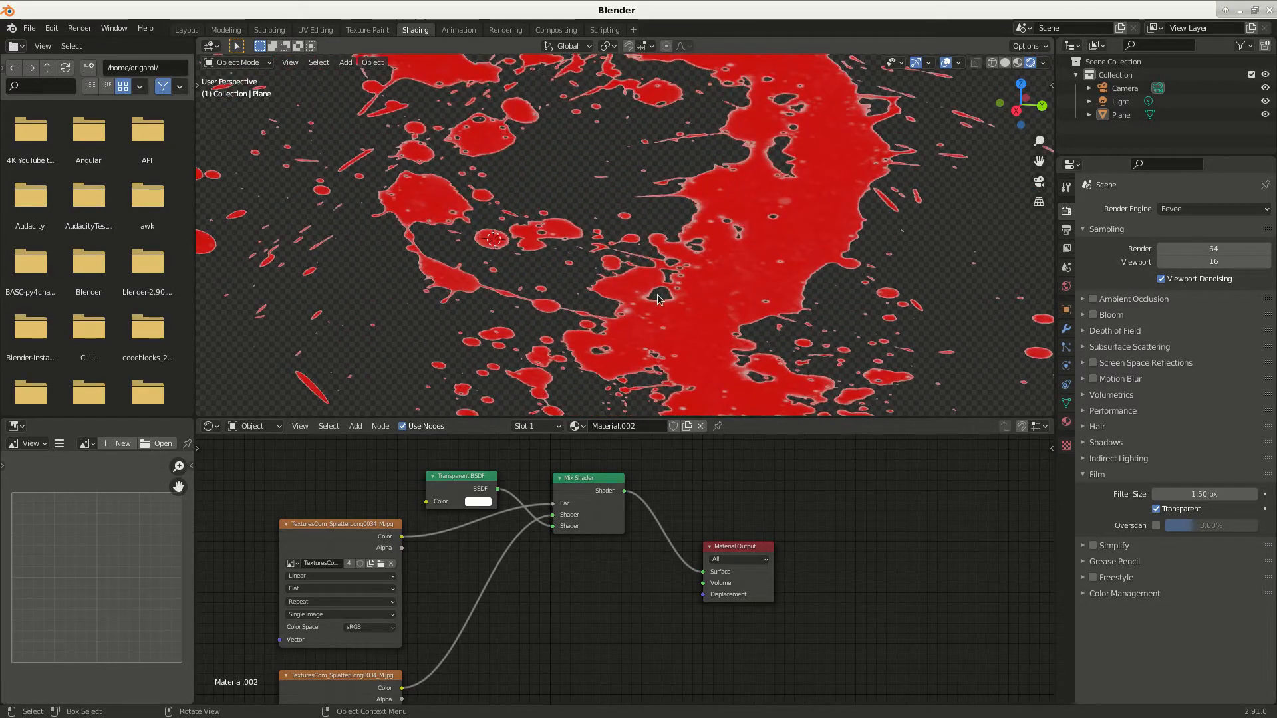
# Raise the Clip Threshold of the splatter plane's material to 0.772 to trim the pale edges
pyautogui.click(764, 251)
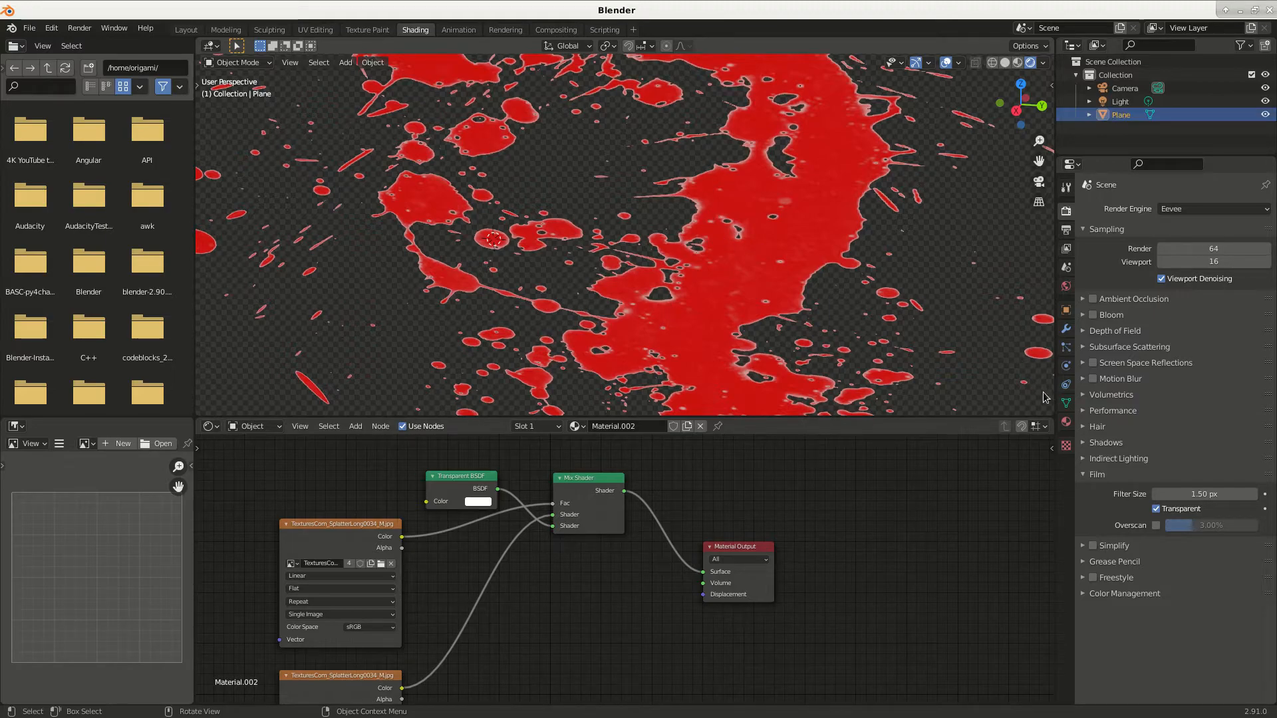
pyautogui.click(1067, 423)
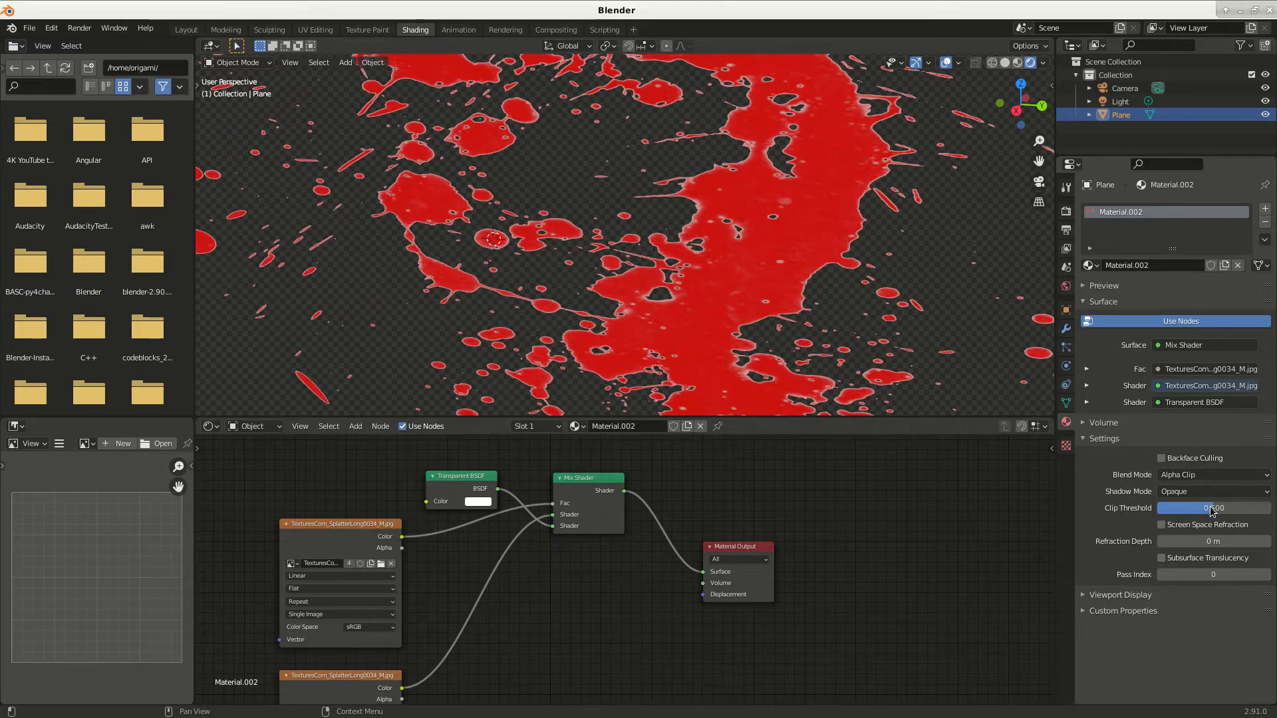
pyautogui.moveTo(1214, 508); pyautogui.dragTo(1245, 509)
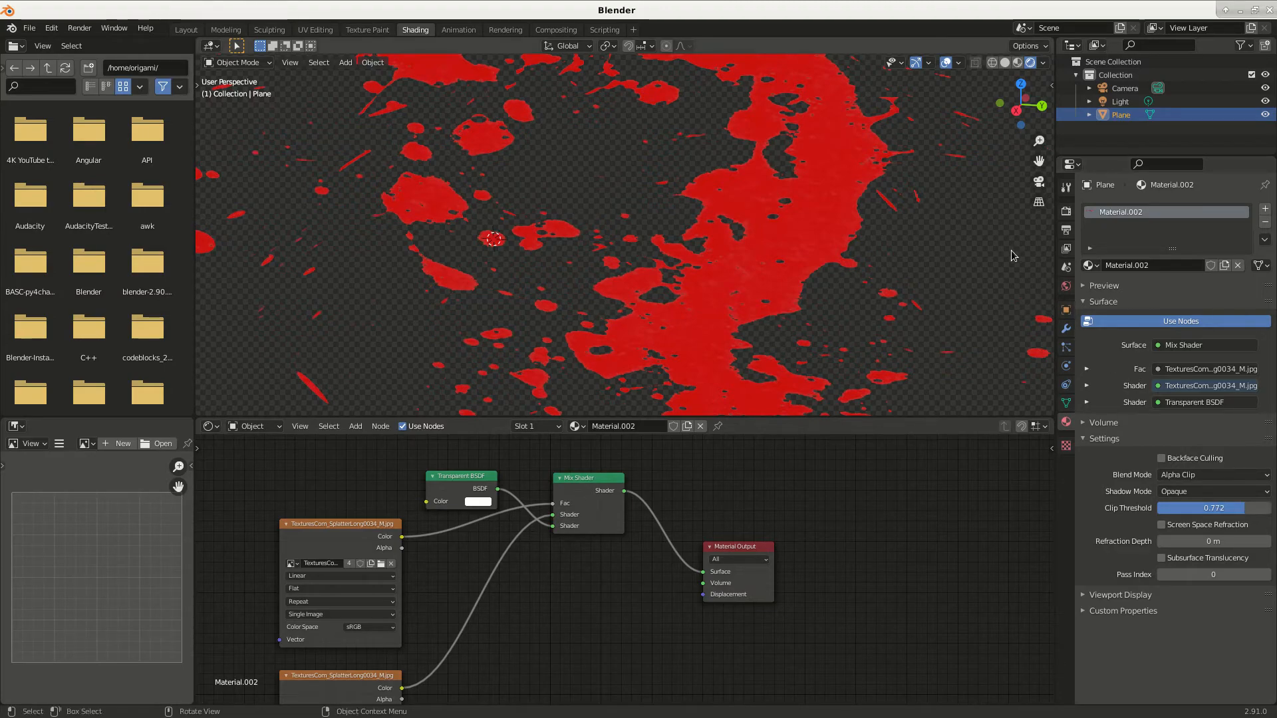
# Render the splatter plane to check the trimmed edges, and close the render window
pyautogui.scroll(-3, 1006, 258)
pyautogui.press('F12')
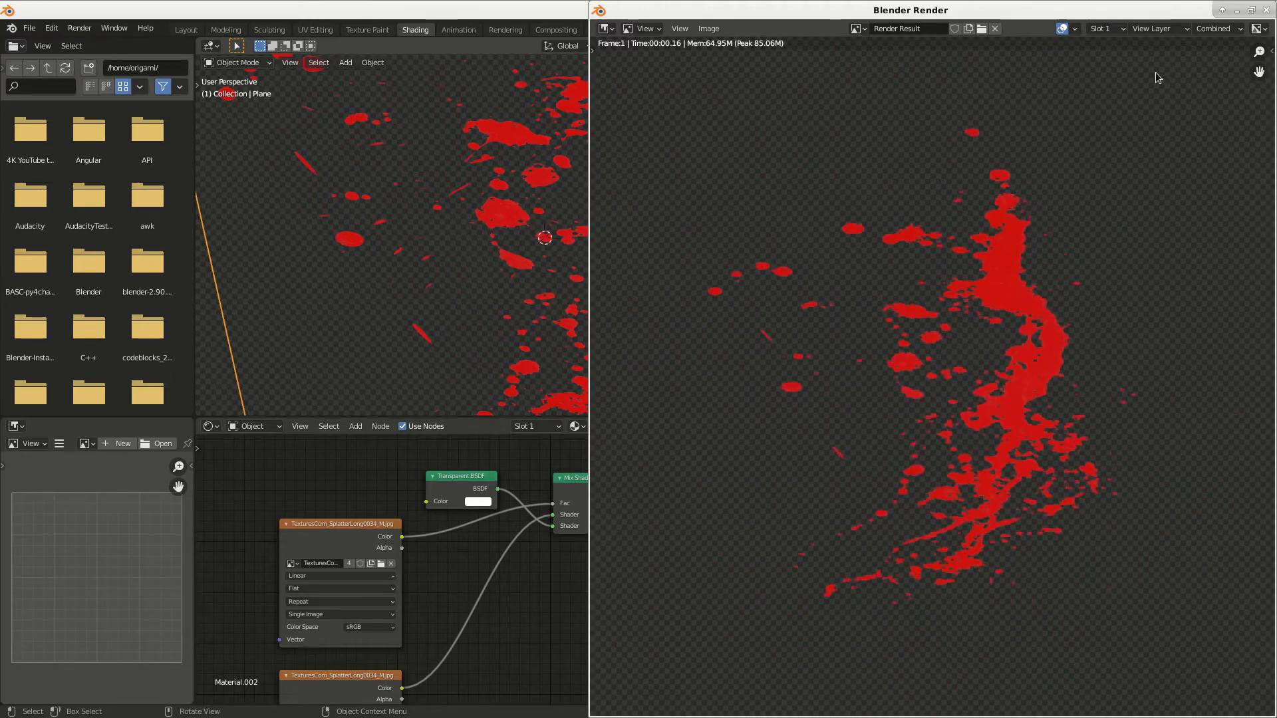
pyautogui.click(1266, 10)
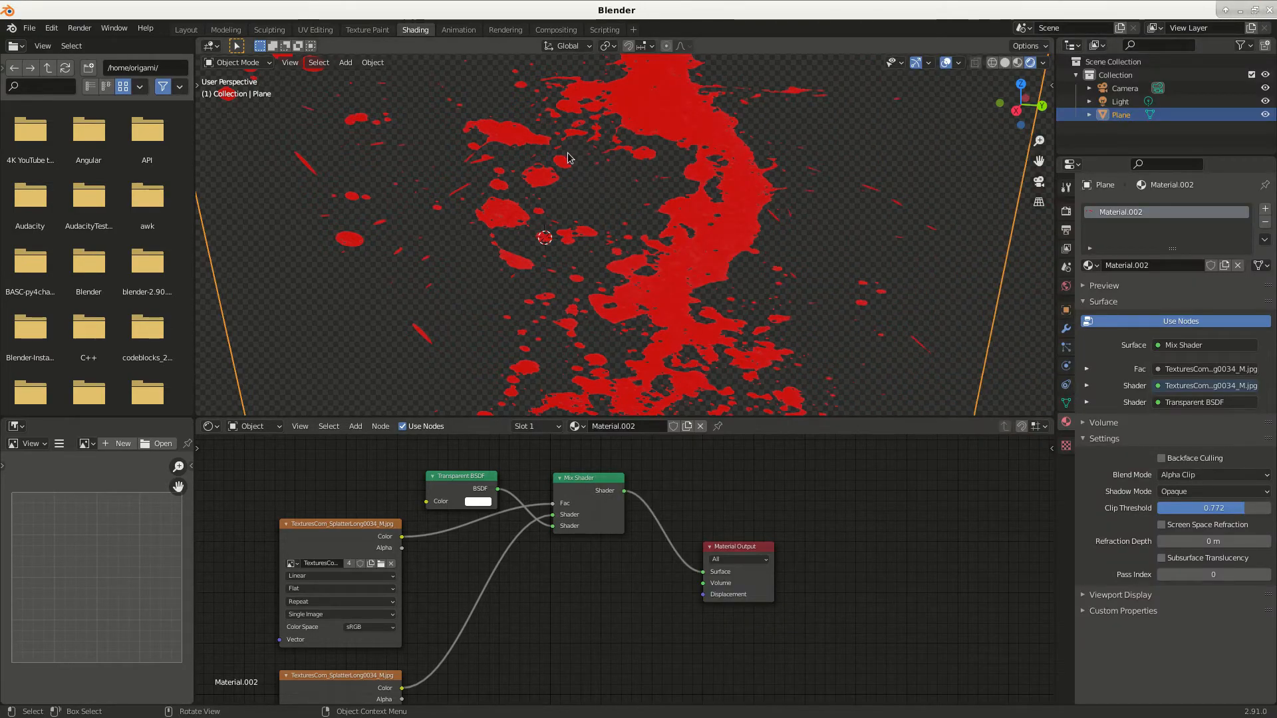
# In the Layout workspace, move the camera along the X axis farther away from the splatter plane
pyautogui.click(188, 29)
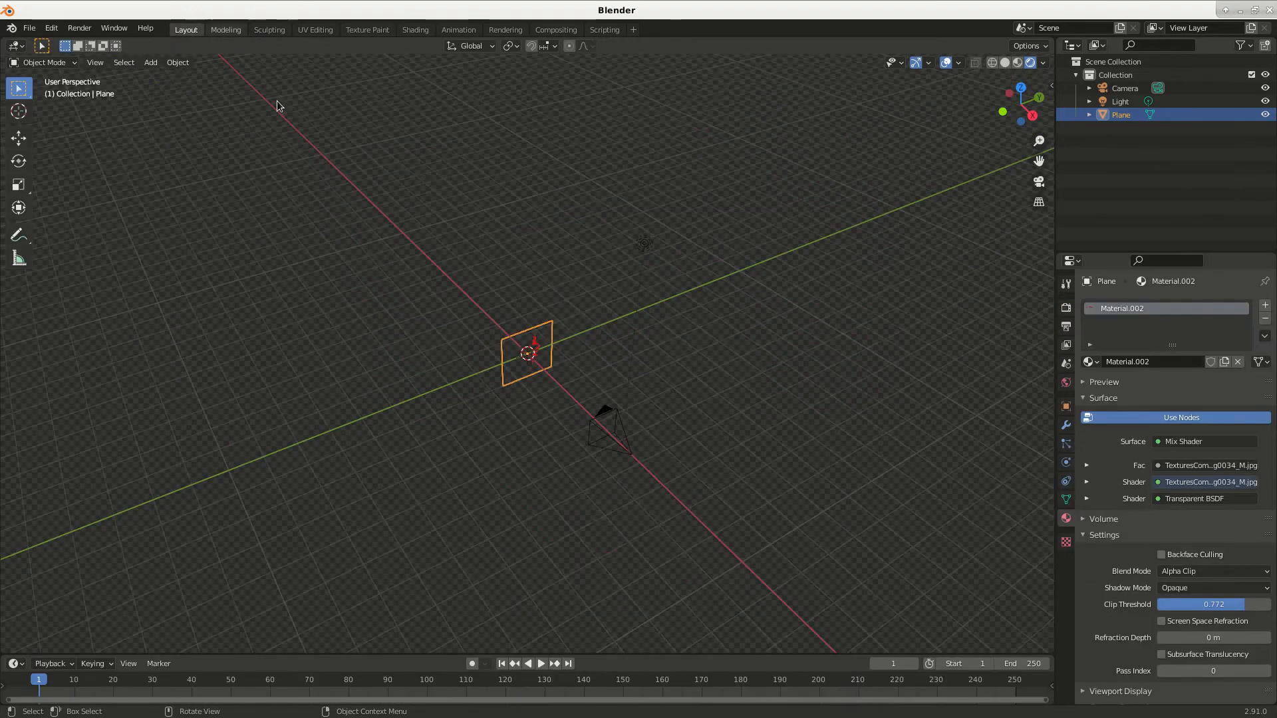
pyautogui.click(589, 389)
pyautogui.click(592, 401)
pyautogui.scroll(8, 592, 402)
pyautogui.press('g')
pyautogui.press('x')
pyautogui.click(656, 272)
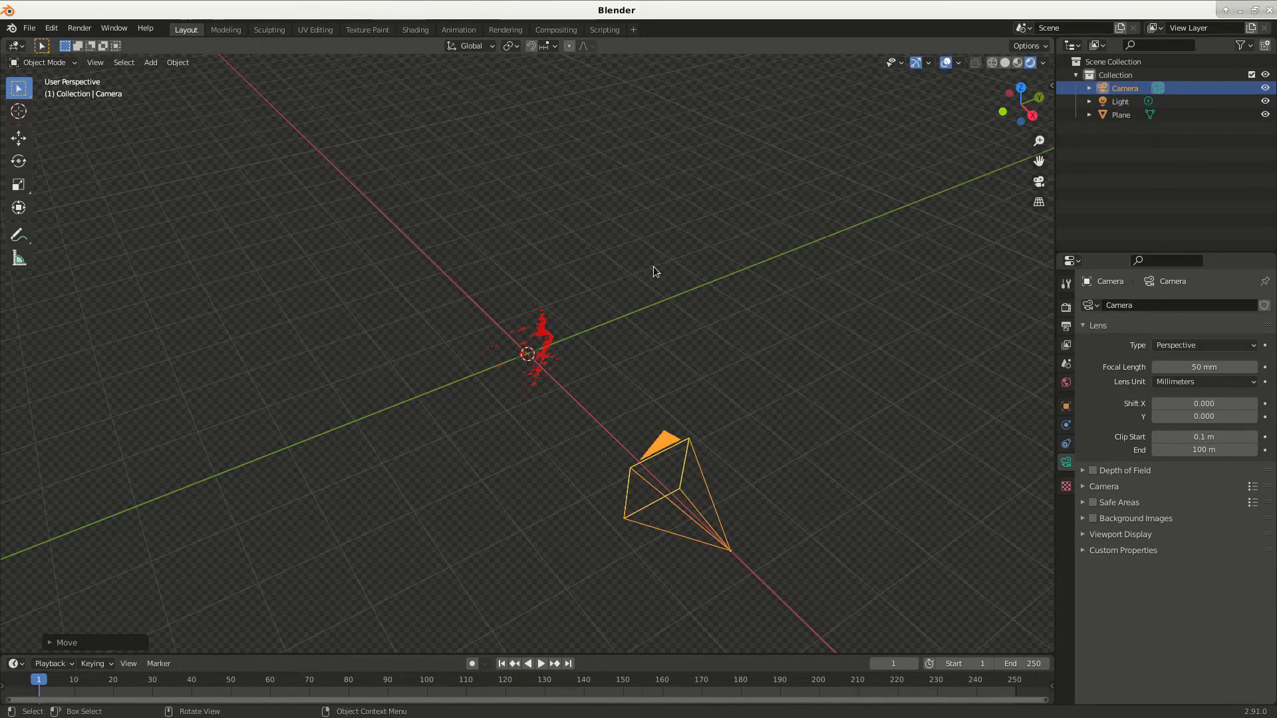
# Look through the camera, render the splatter, examine its edges up close, and close the render window
pyautogui.click(1039, 182)
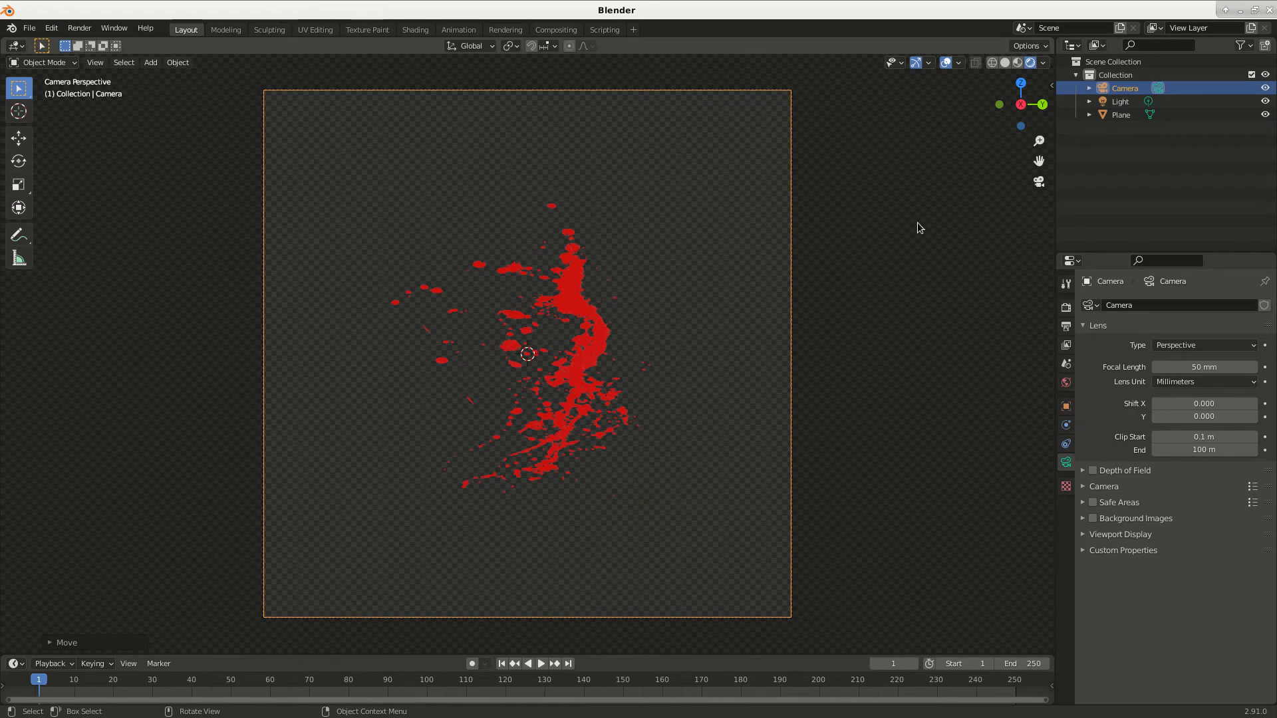
pyautogui.press('F12')
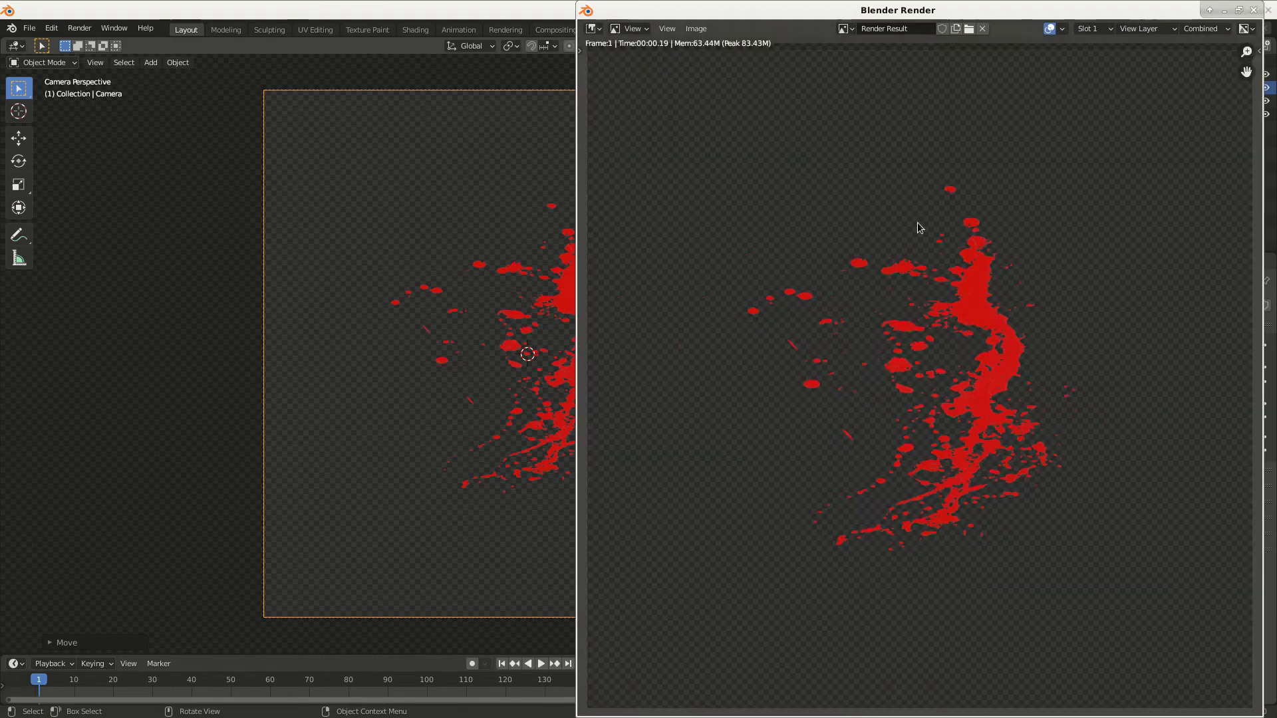
pyautogui.scroll(1, 1090, 208)
pyautogui.moveTo(1087, 166); pyautogui.dragTo(1017, 232, button='middle')
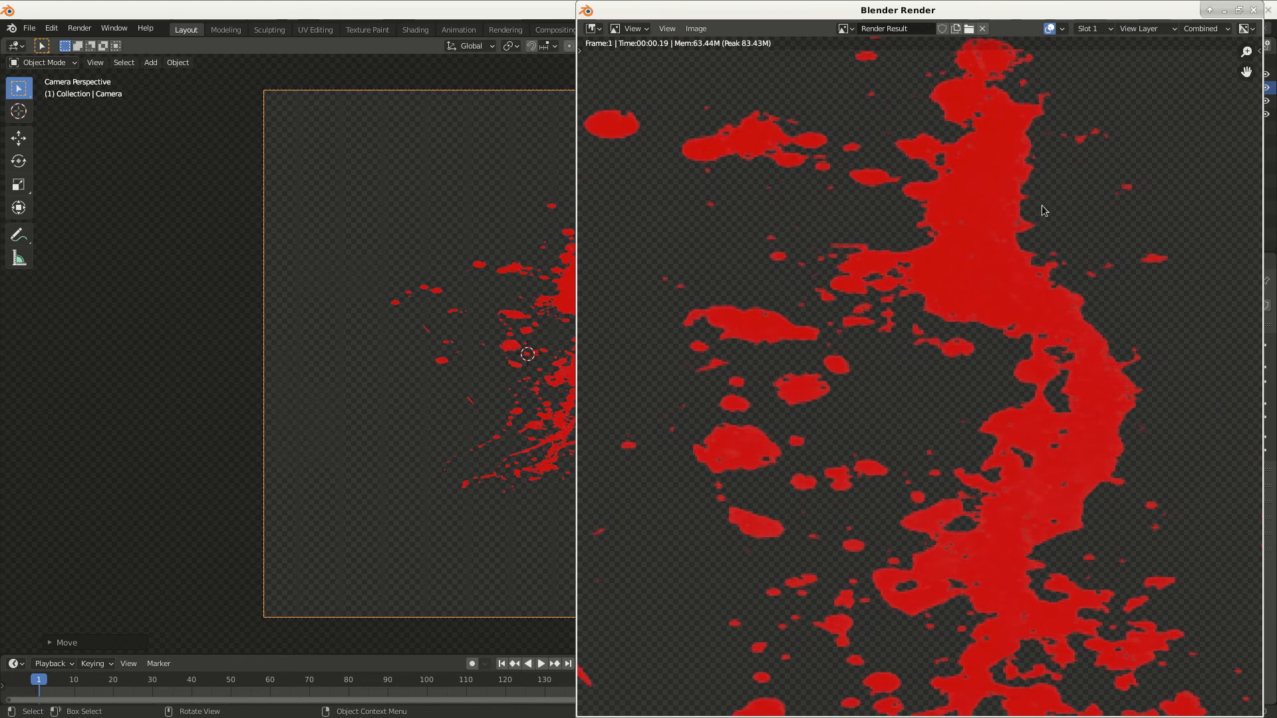
pyautogui.click(1254, 10)
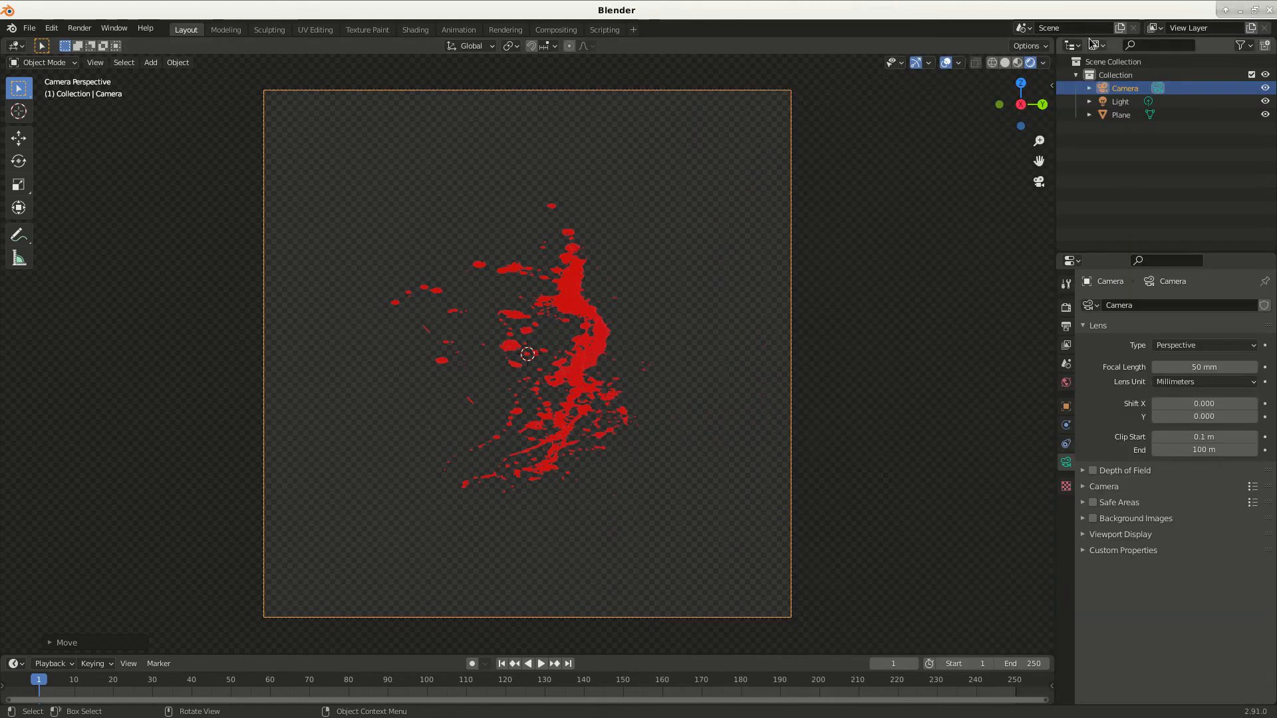